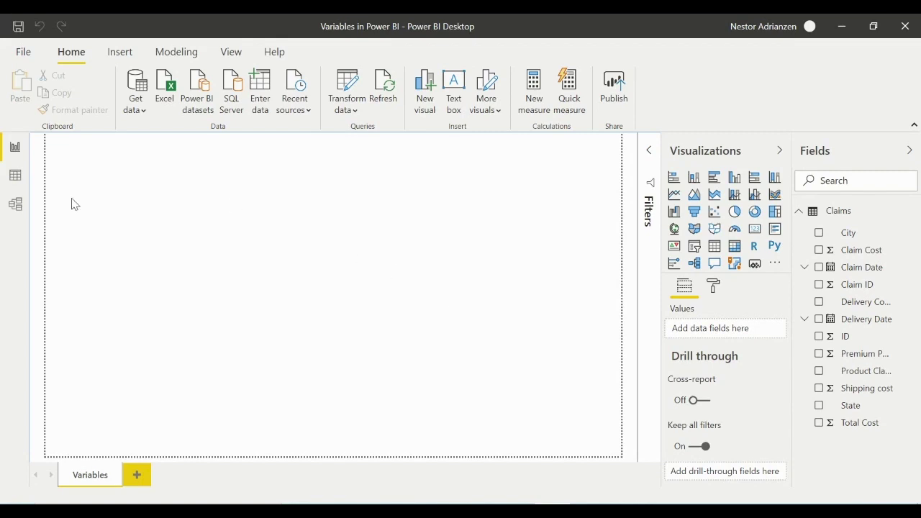
Step: Examine the Claims table's data columns, including the distinct values of Product Claimed and Premium Paid
left_click(15, 176)
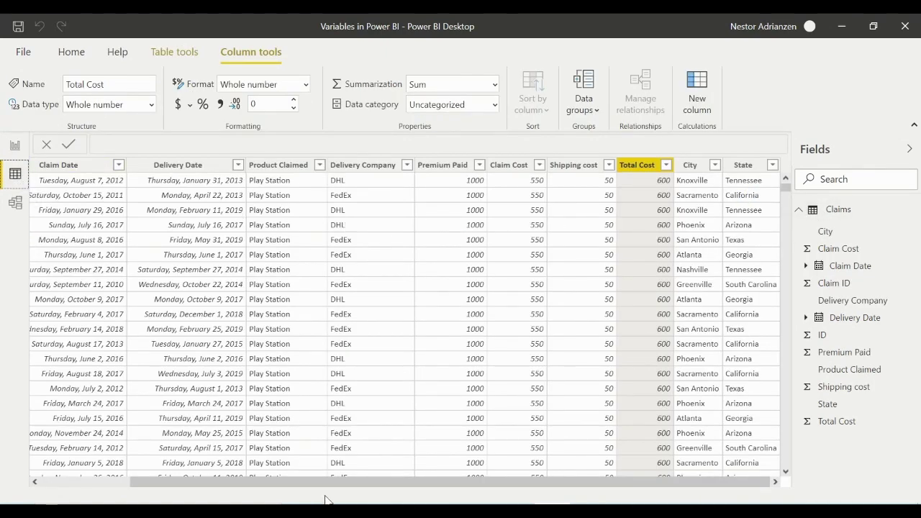
left_click_drag(353, 488, 185, 495)
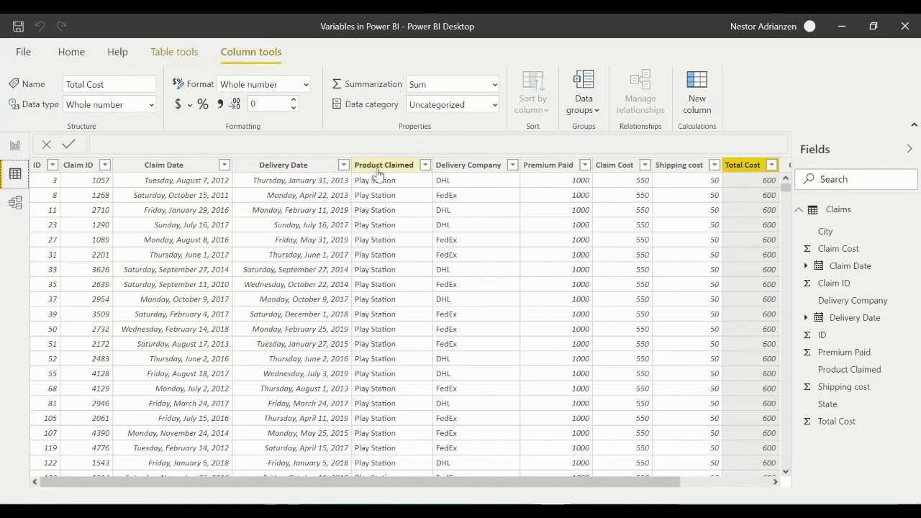
left_click(426, 166)
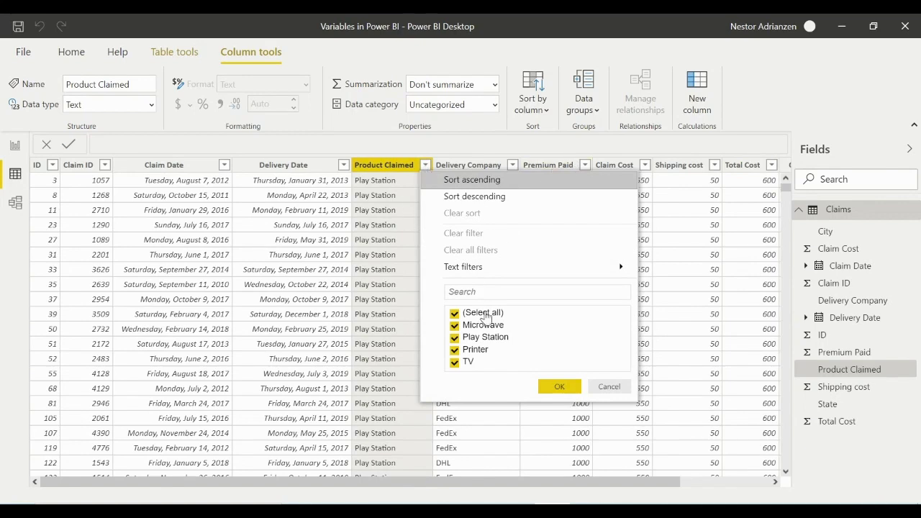
left_click(609, 387)
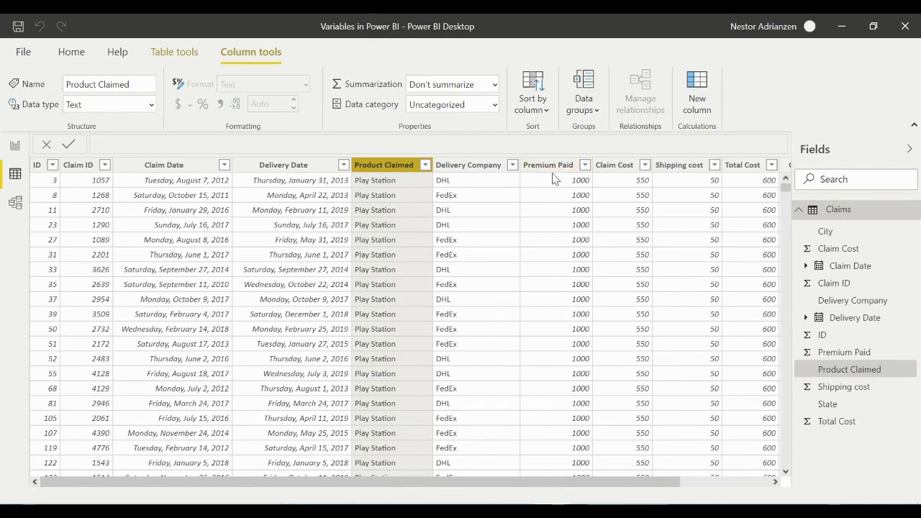
left_click(584, 165)
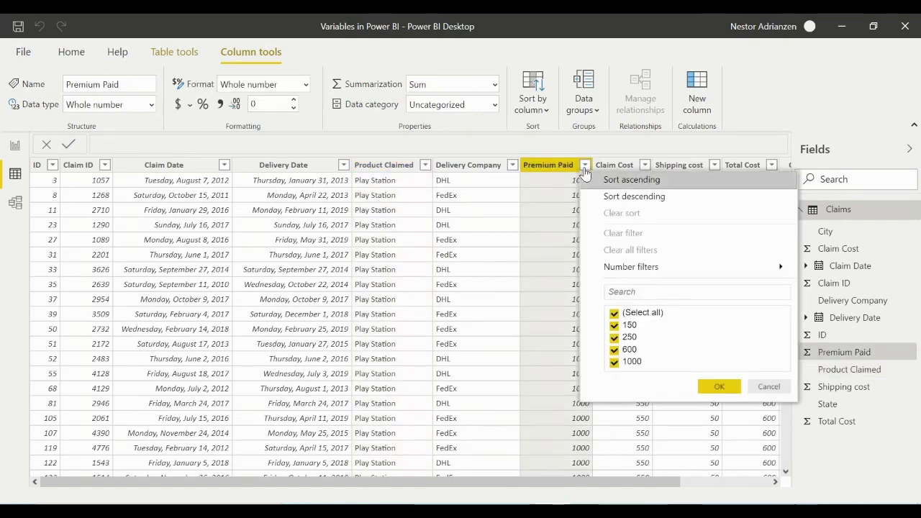
scroll(538, 249, "right", 3)
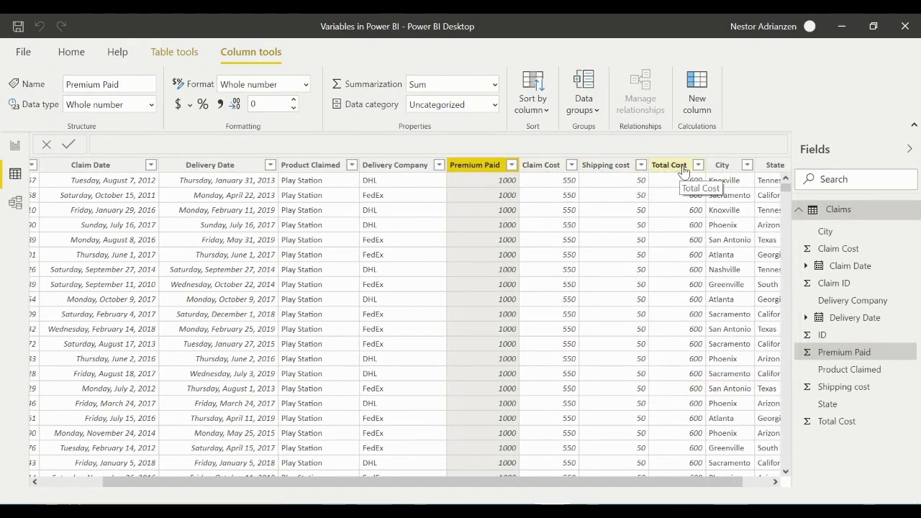
scroll(646, 216, "right", 1)
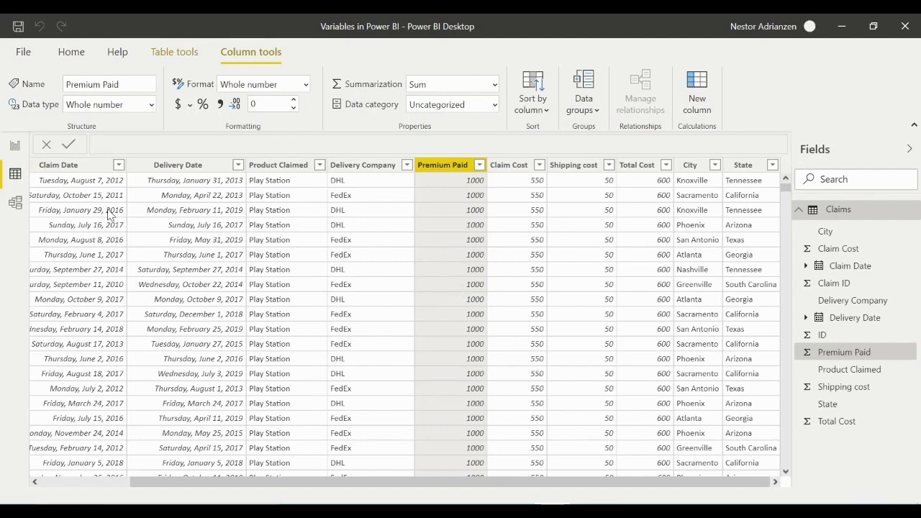
Step: Return to the report canvas and start a new measure named Total Profit in the Claims table
left_click(15, 147)
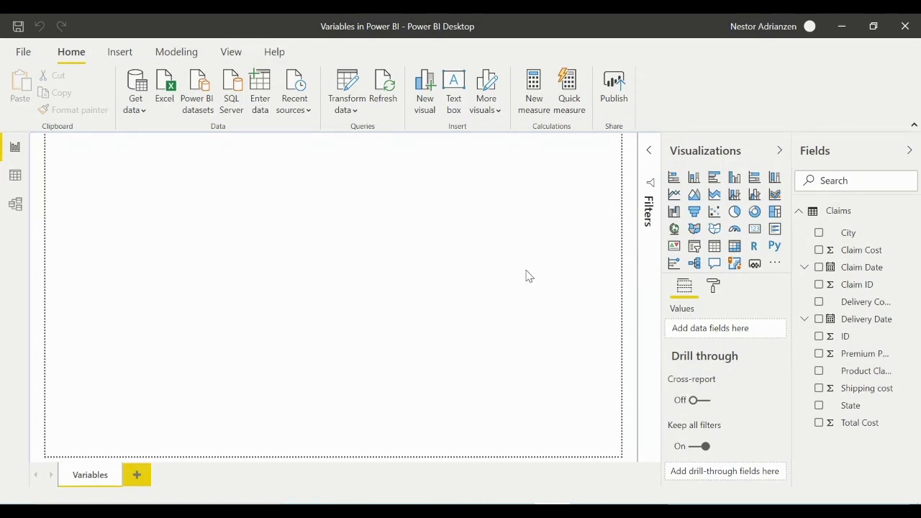
right_click(846, 210)
mouse_move(846, 213)
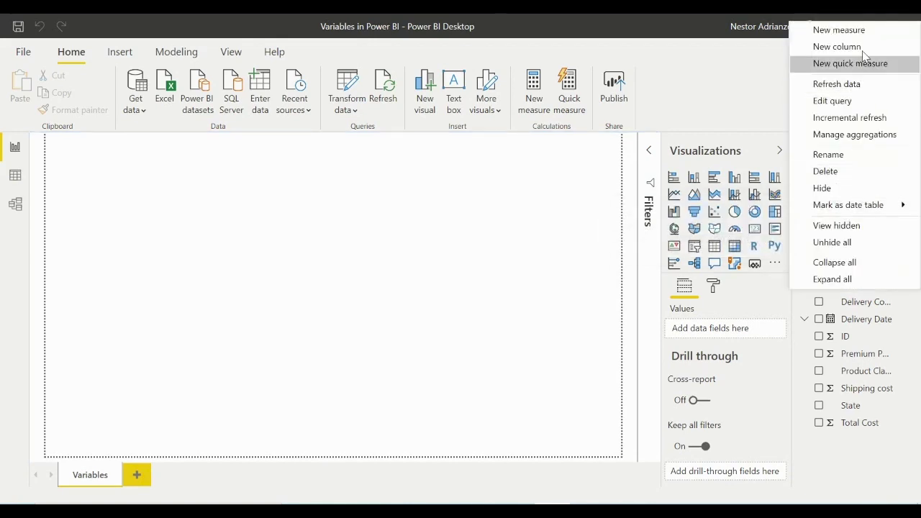
left_click(838, 30)
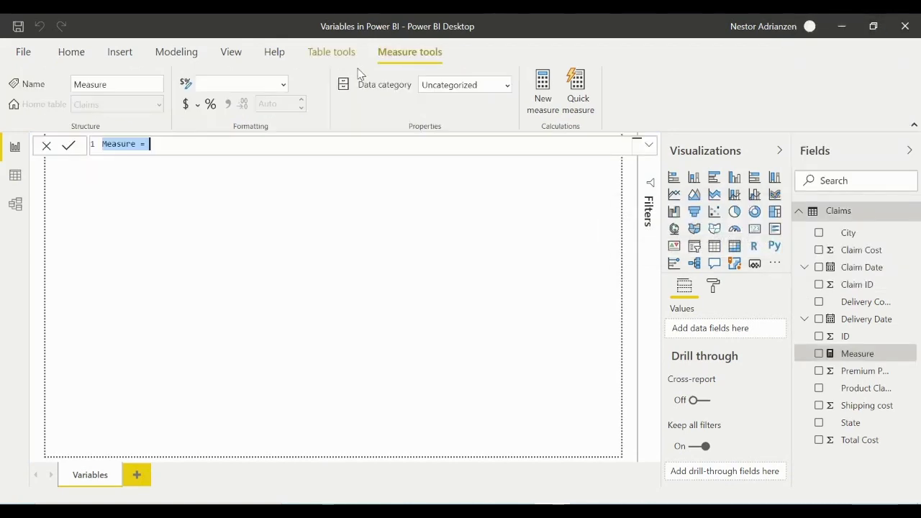
type("T")
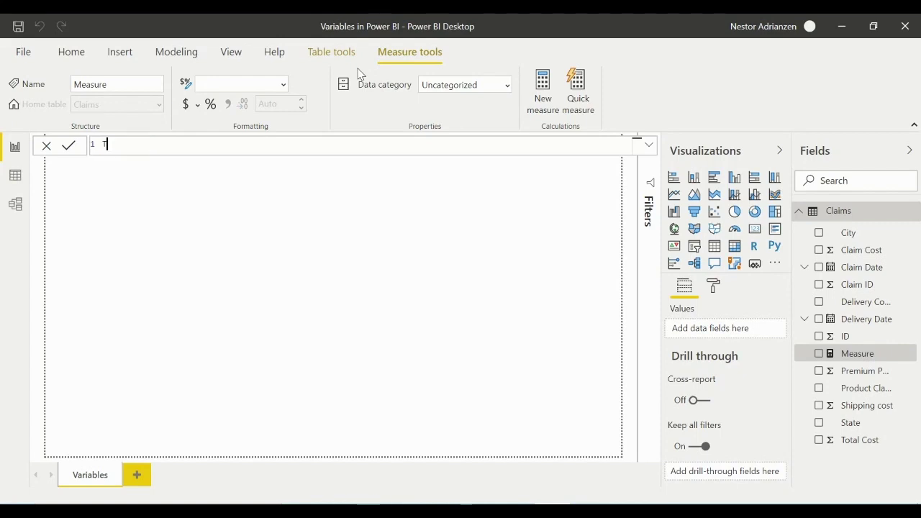
type("otal Profit =")
key("shift+Return")
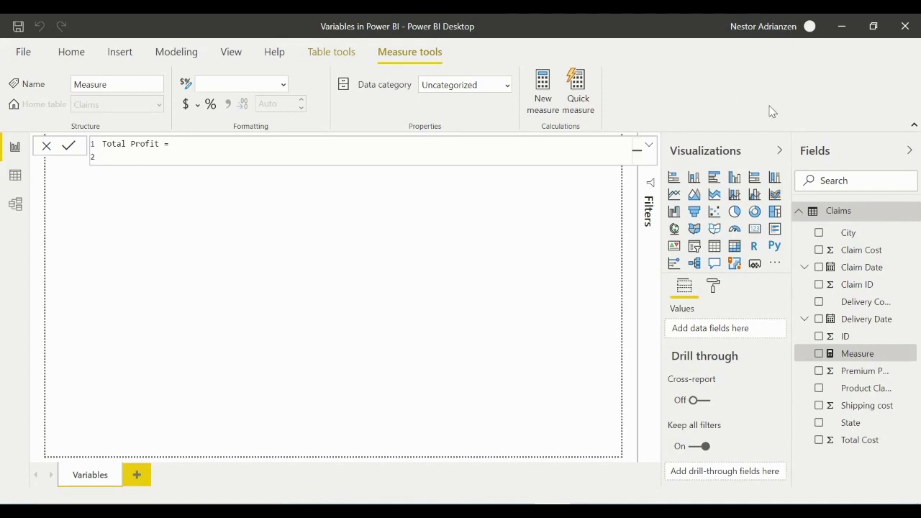
Step: In the expanded formula editor, define the variable TotalPremium as SUM(Claims[Premium Paid])
left_click(652, 148)
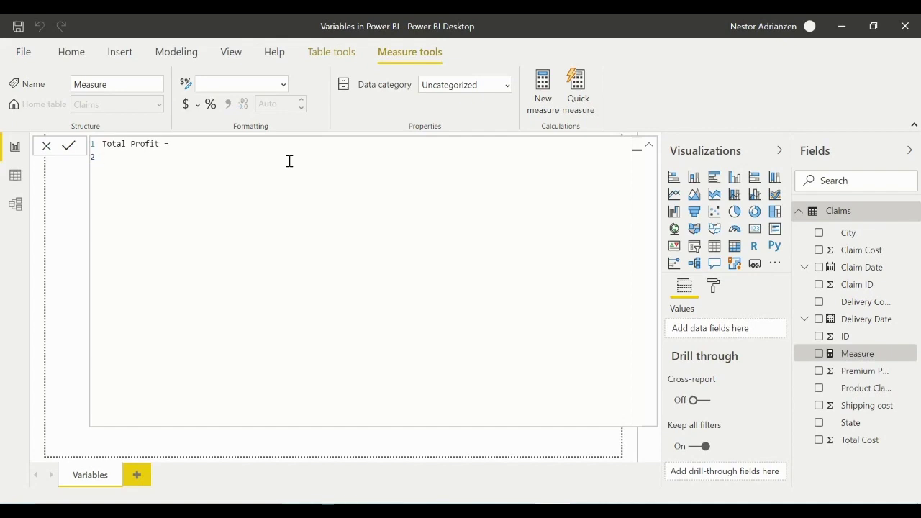
type("VA")
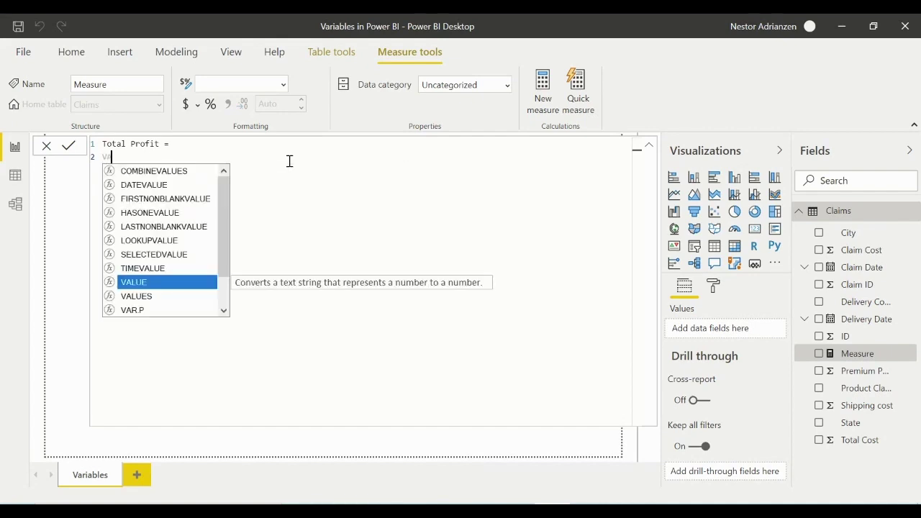
type("R")
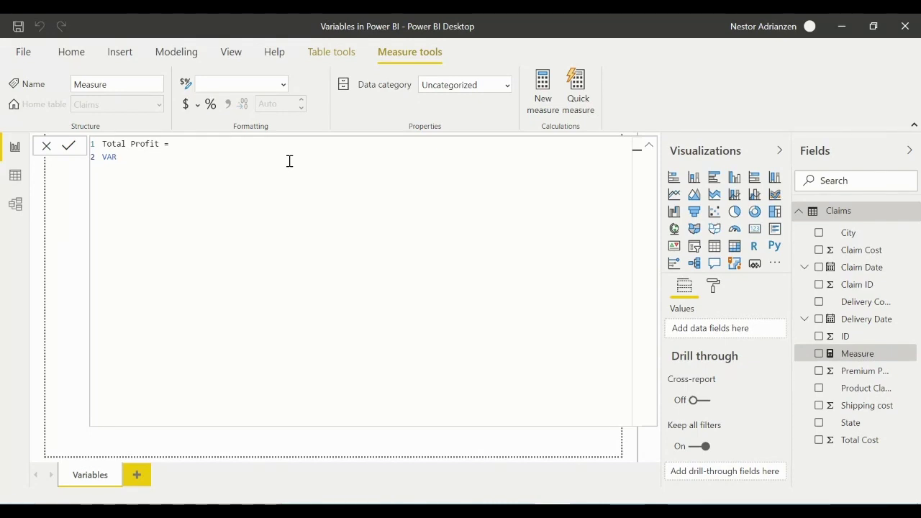
type("TotalPrem")
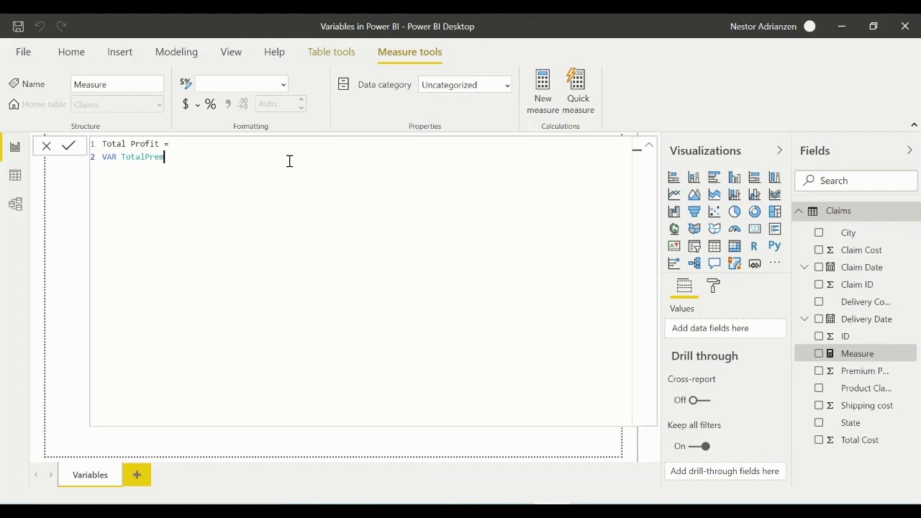
type("ium =")
key("shift+Return")
key("Tab")
type("s")
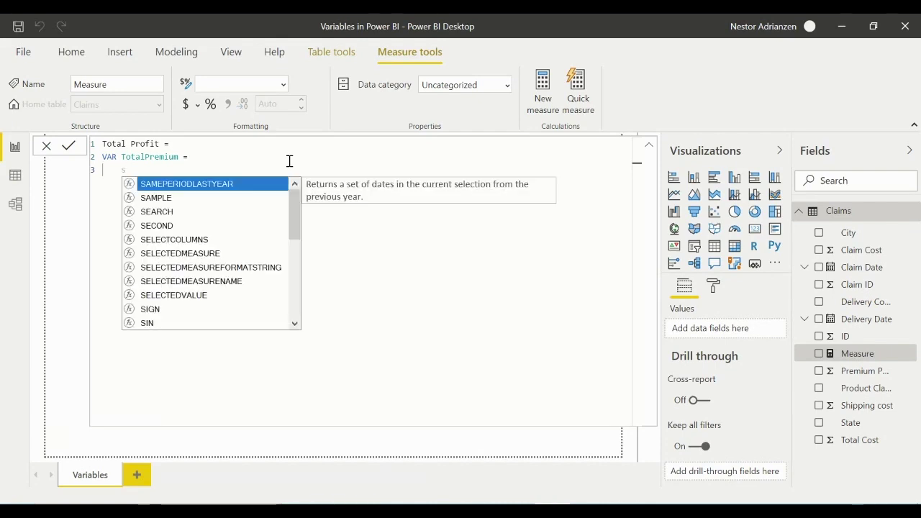
type("um(")
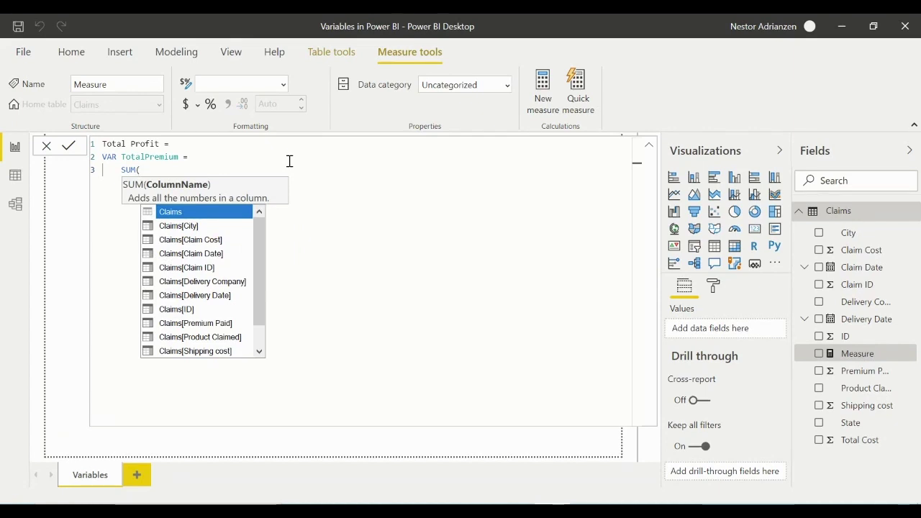
type("pre")
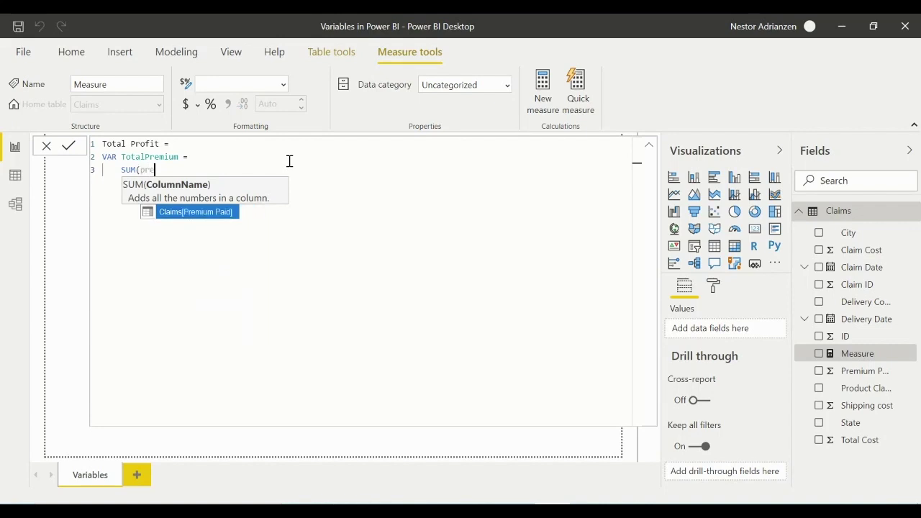
left_click(205, 214)
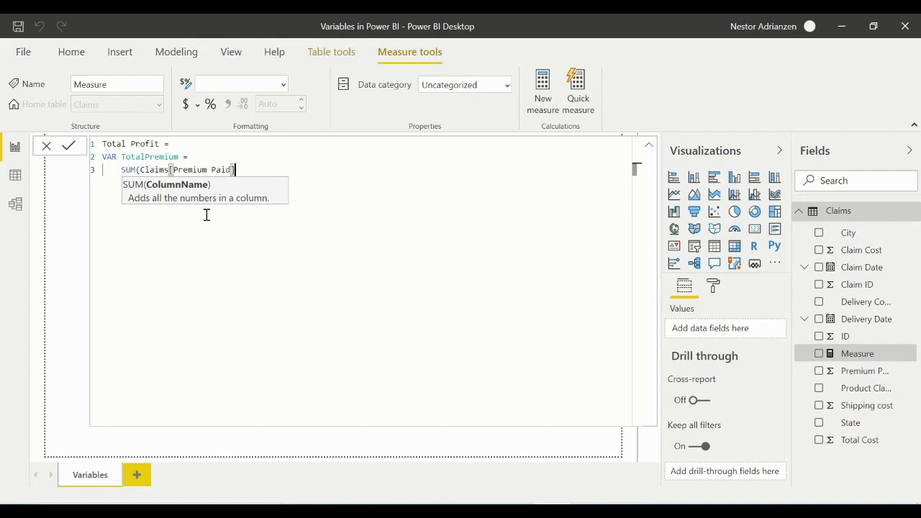
type(")")
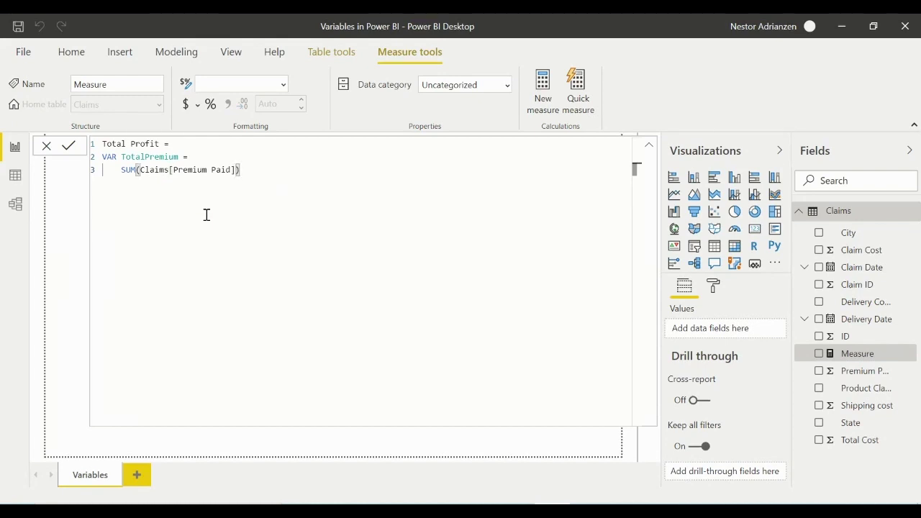
Step: Add a second variable, TotalCost, defined on an indented line as SUM(Claims[Total Cost])
key("shift+Return")
type("VAR to")
key("BackSpace")
key("BackSpace")
type("TotalCost")
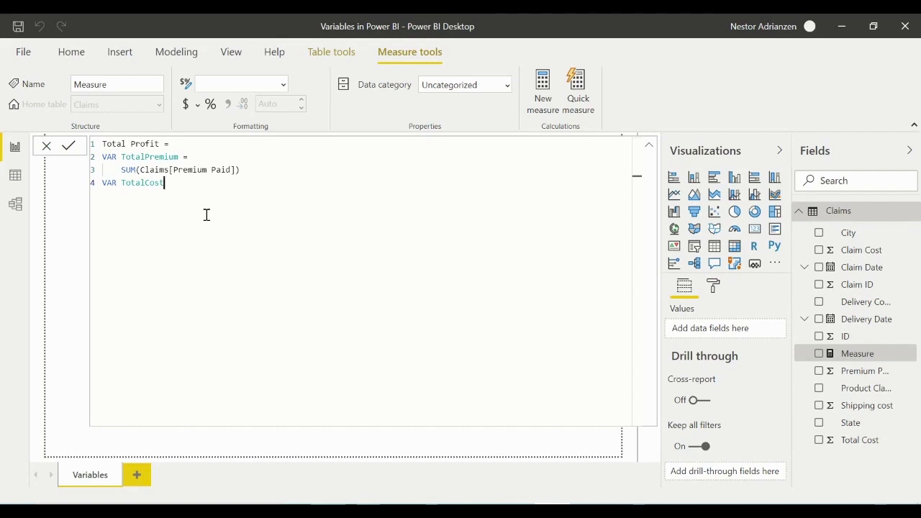
type(" =")
key("shift+Return")
type("sum")
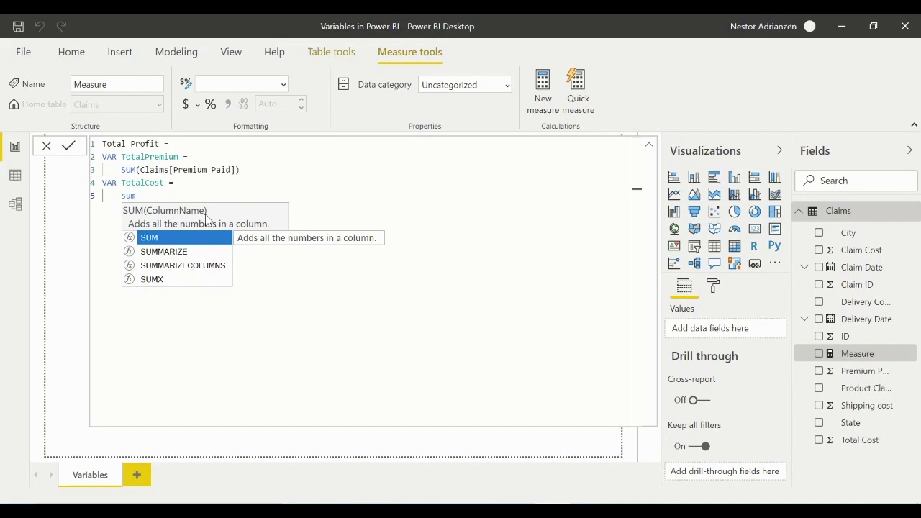
key("Tab")
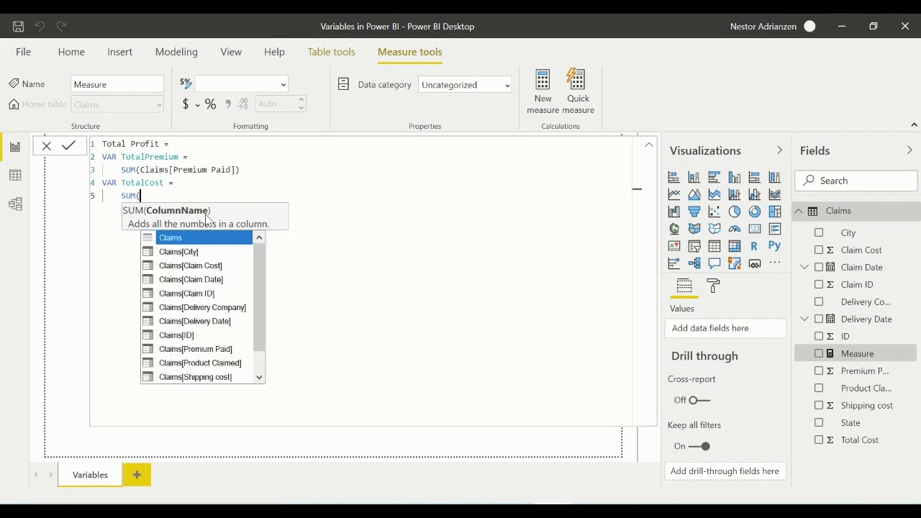
type("tot")
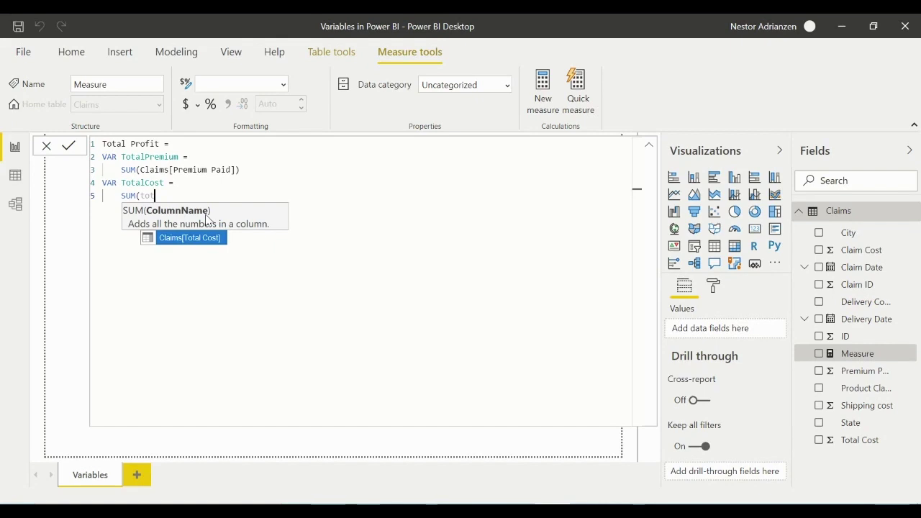
key("Tab")
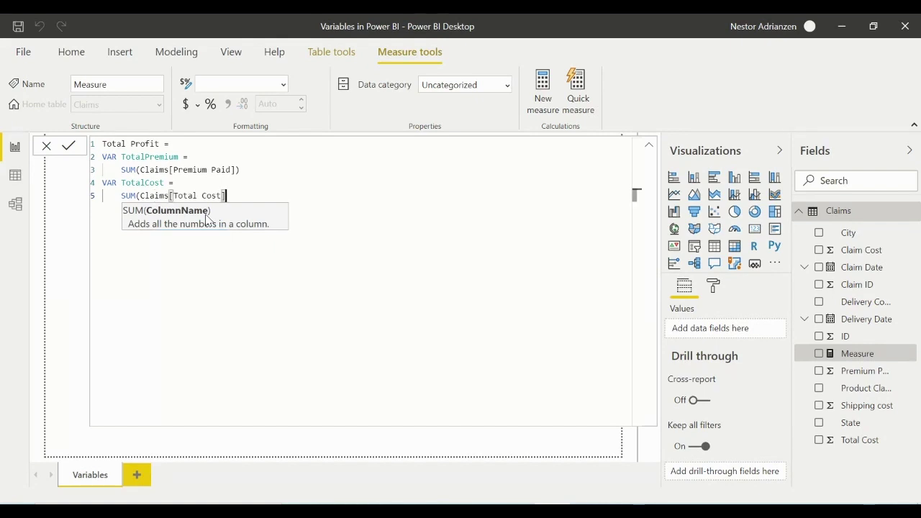
type(")")
Step: Add a third variable, TotalProfit, calculated as TotalPremium - TotalCost
key("Return")
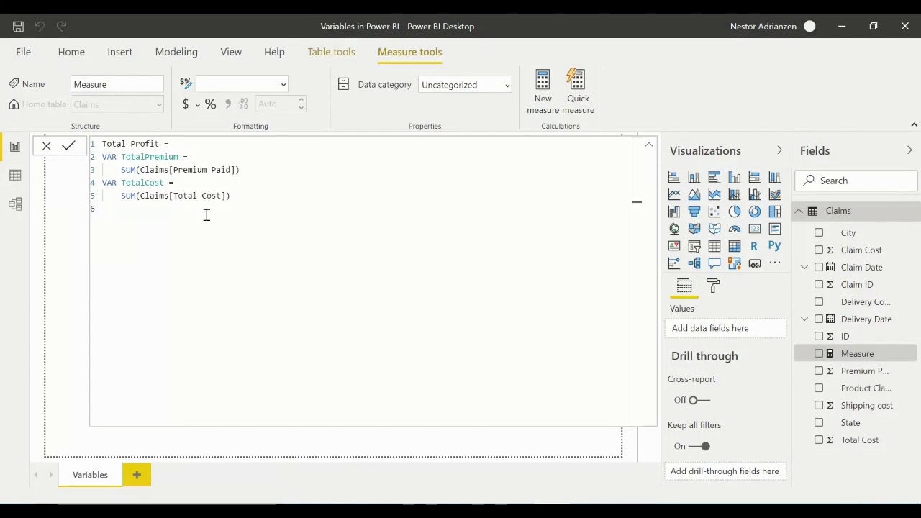
type("VAR Tot")
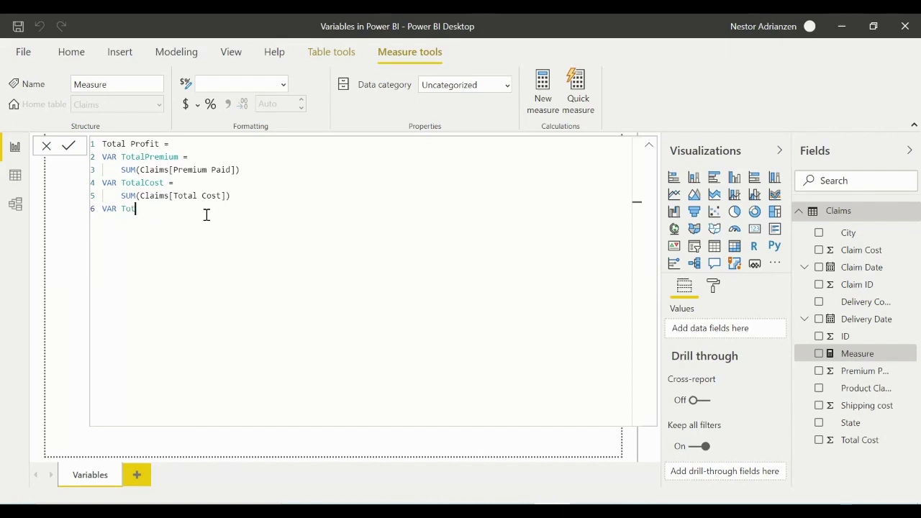
type("alProfit =")
type("Tot")
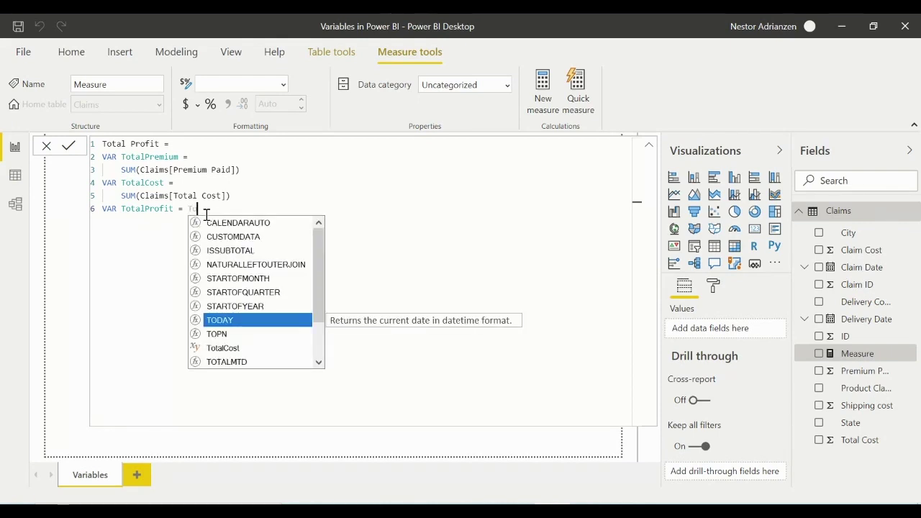
type("al")
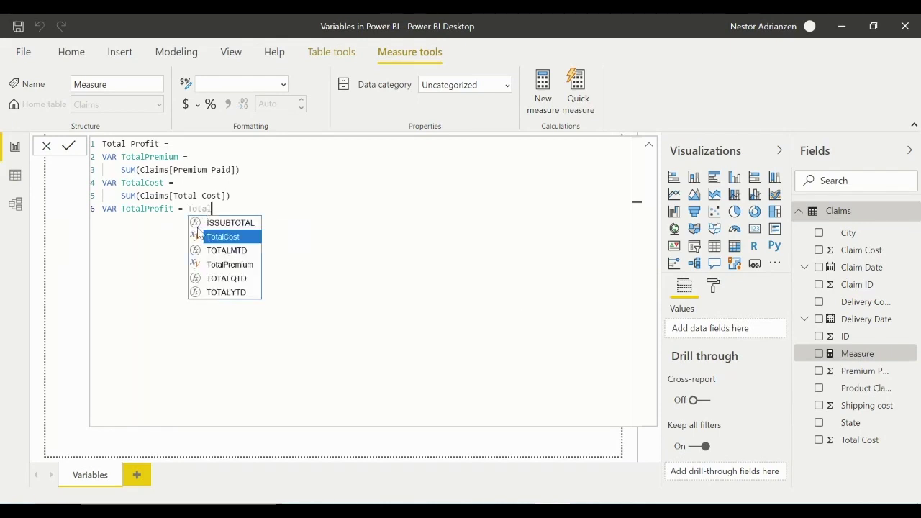
double_click(219, 265)
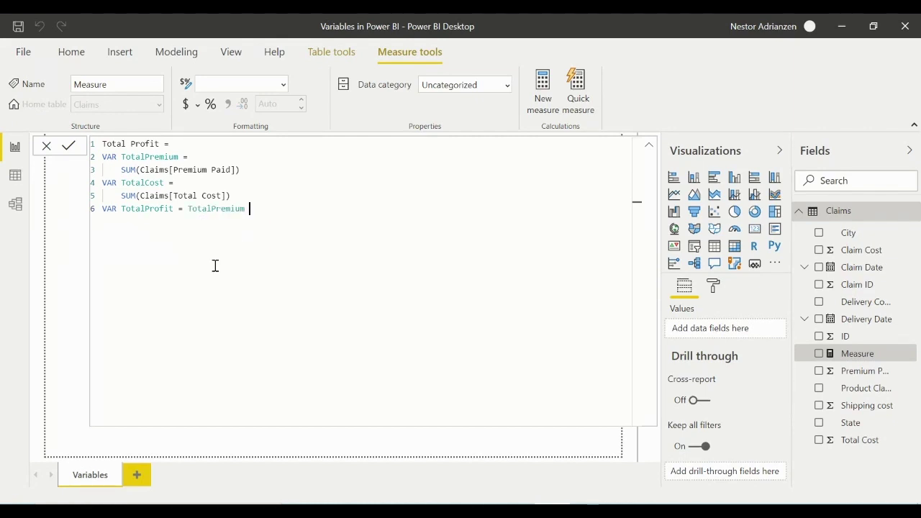
type("- Tot")
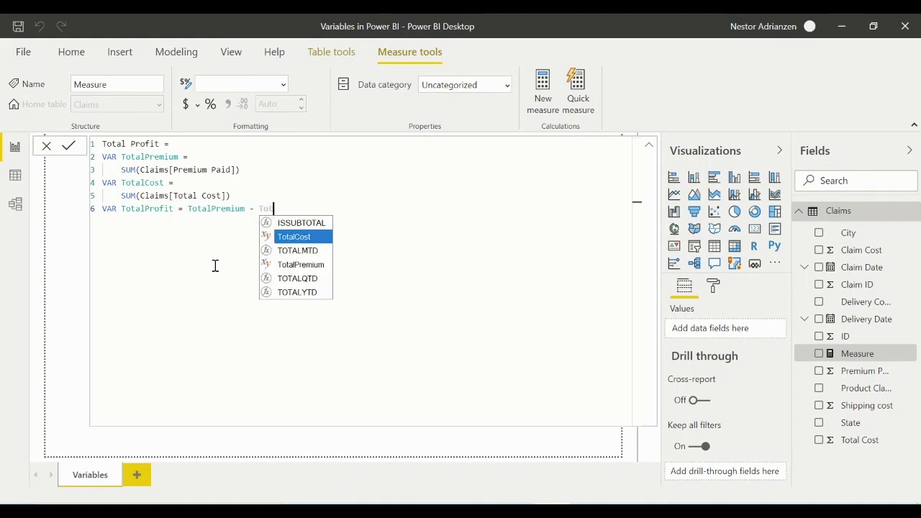
left_click(292, 240)
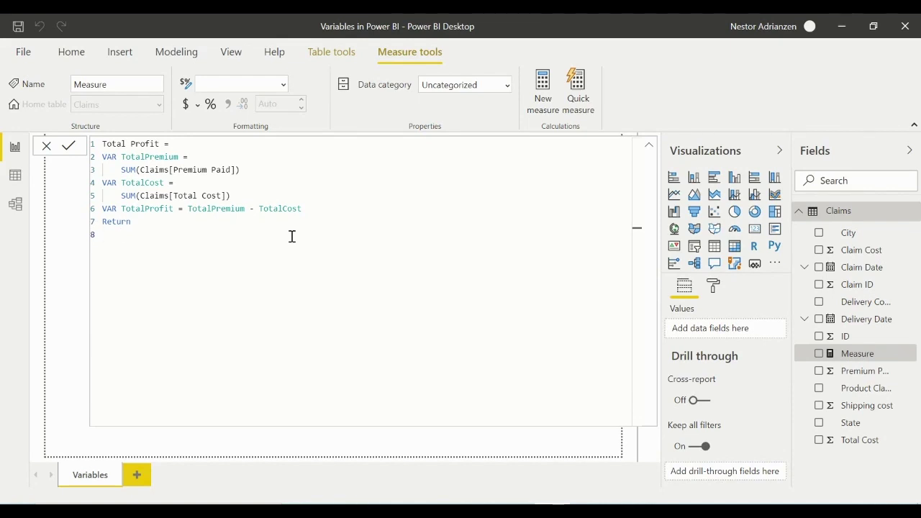
Step: Return the TotalProfit variable on an indented line, commit the Total Profit measure and collapse the formula editor
key("Tab")
type("to")
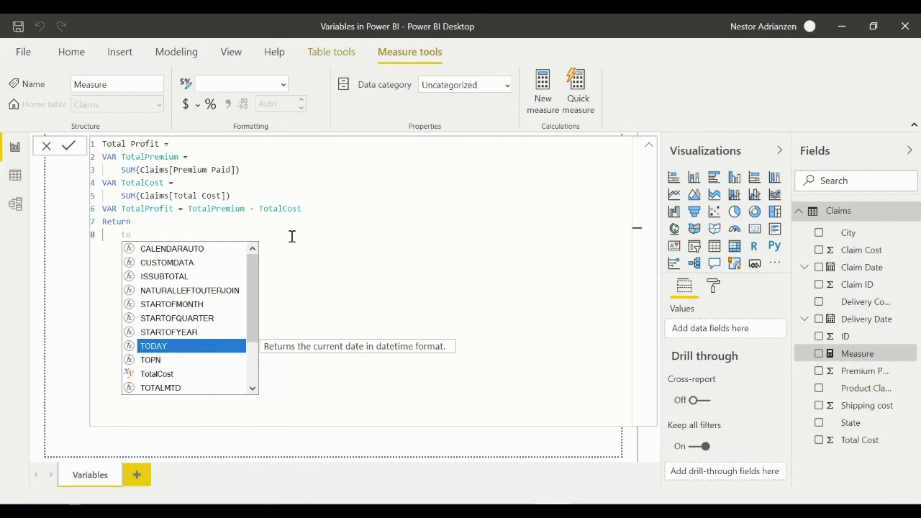
type("talP")
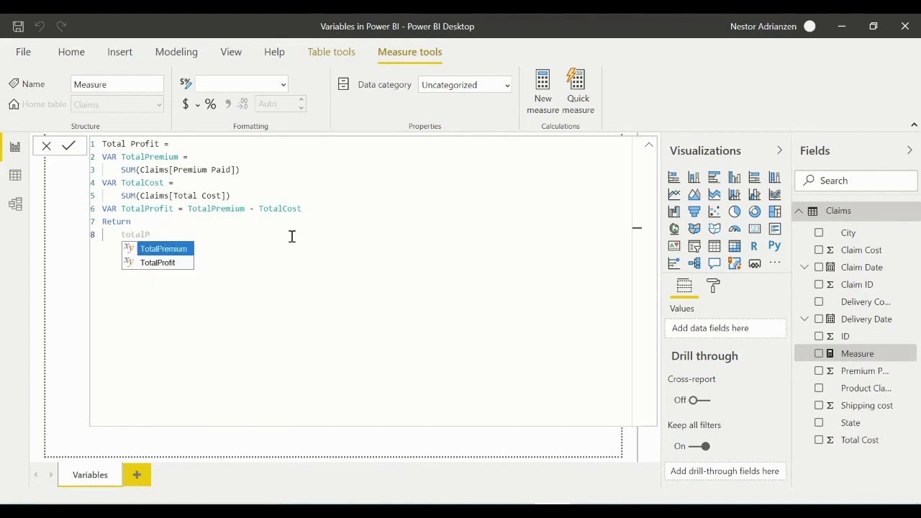
left_click(162, 262)
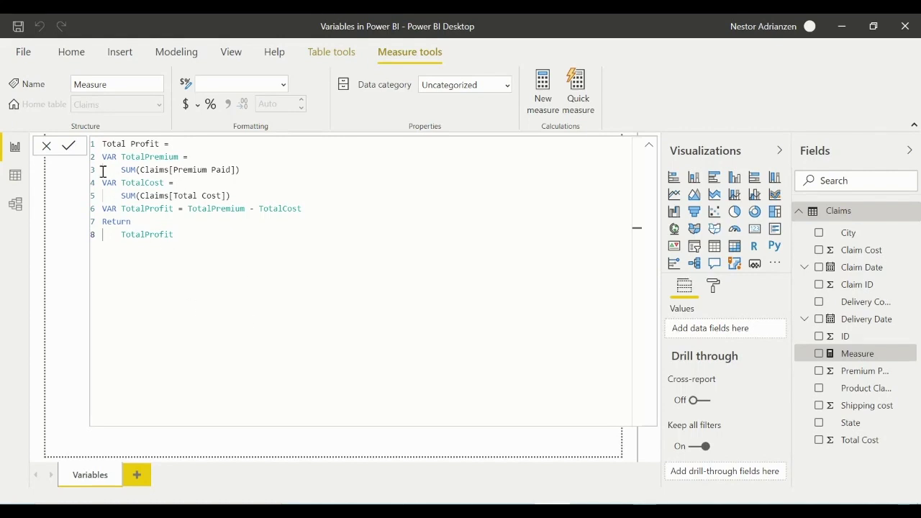
left_click(70, 149)
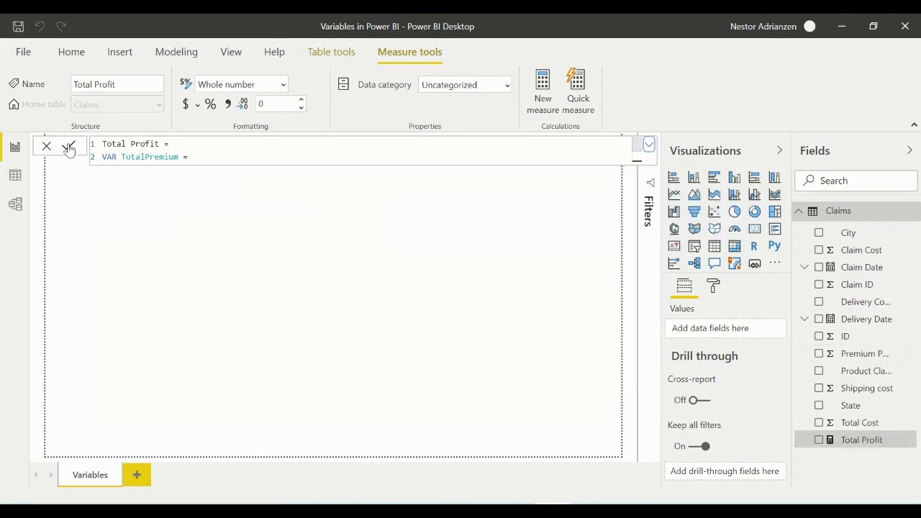
left_click(649, 150)
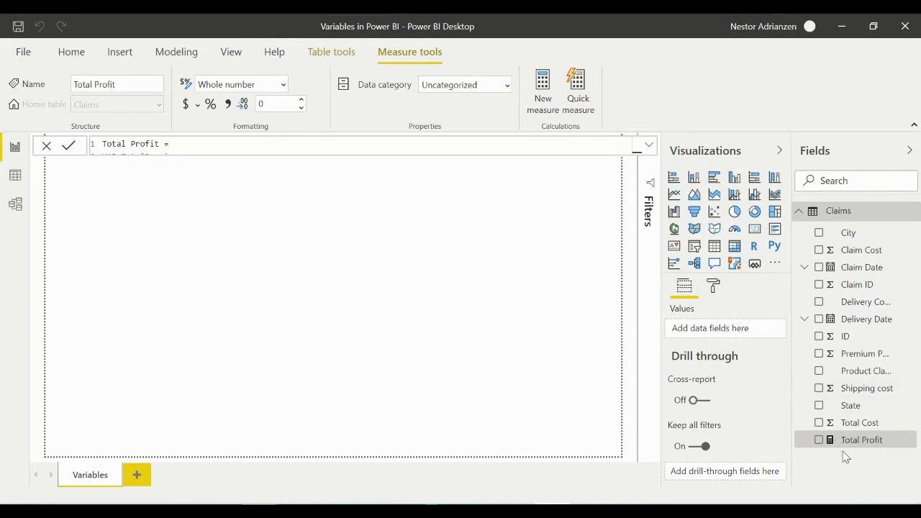
Step: Plot the Total Profit measure as a column chart on the report canvas and turn on its data labels
left_click_drag(867, 447, 194, 253)
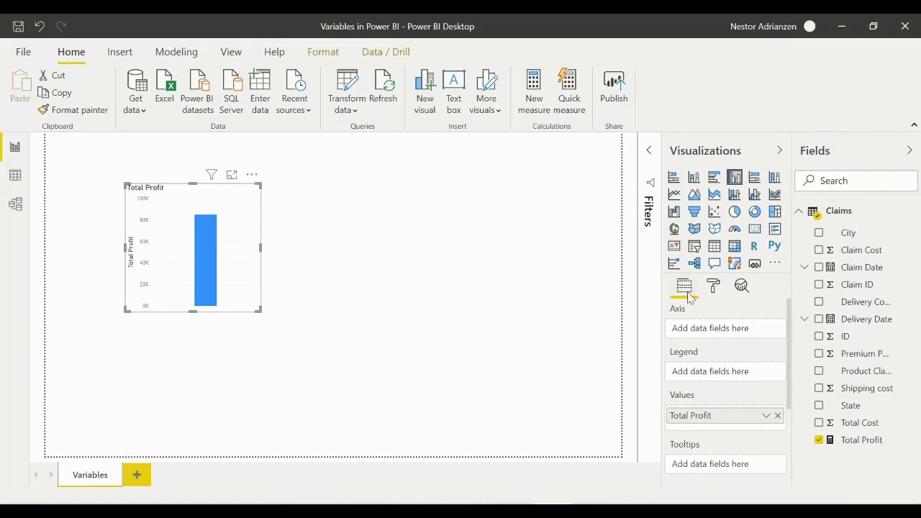
left_click(716, 288)
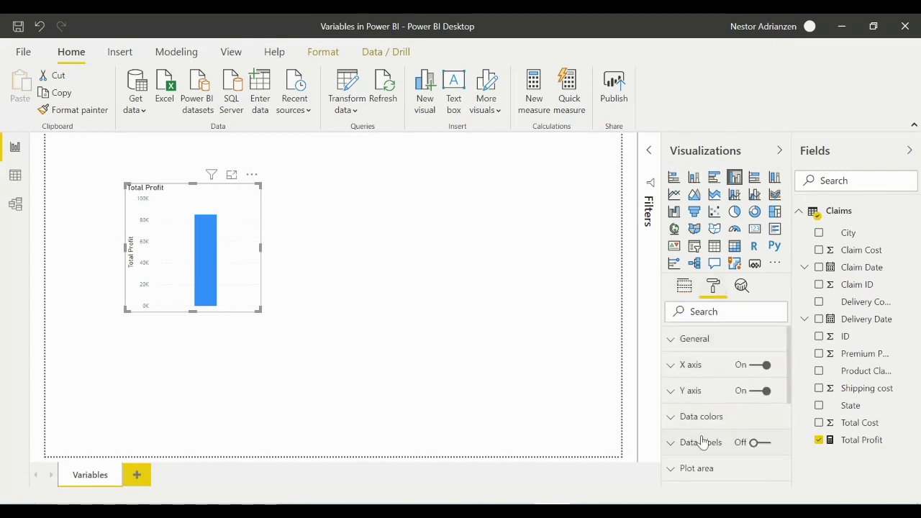
left_click(755, 445)
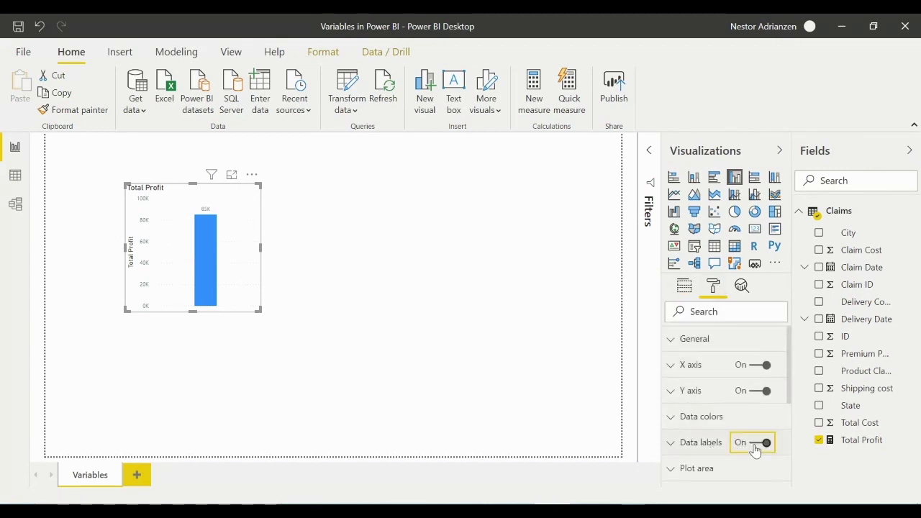
Step: Set the display units of the chart's data labels to None
scroll(716, 409, "down", 2)
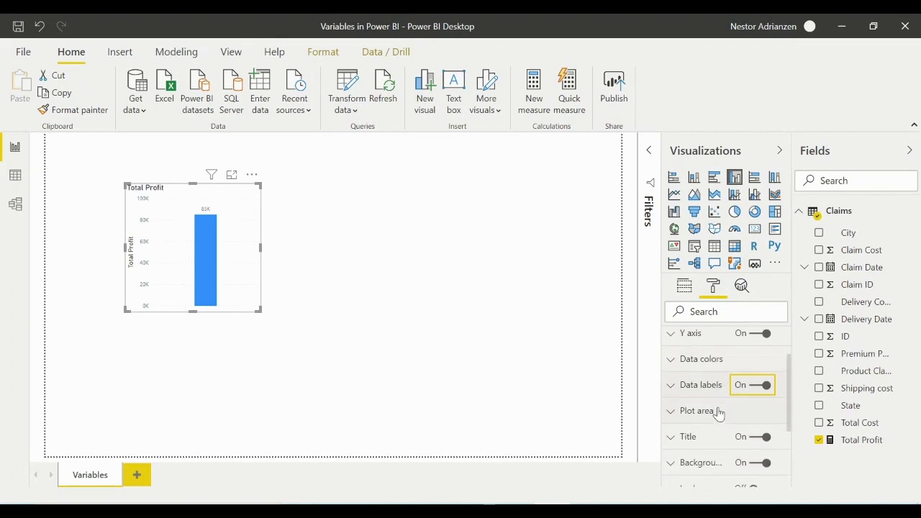
left_click(713, 395)
scroll(741, 425, "down", 2)
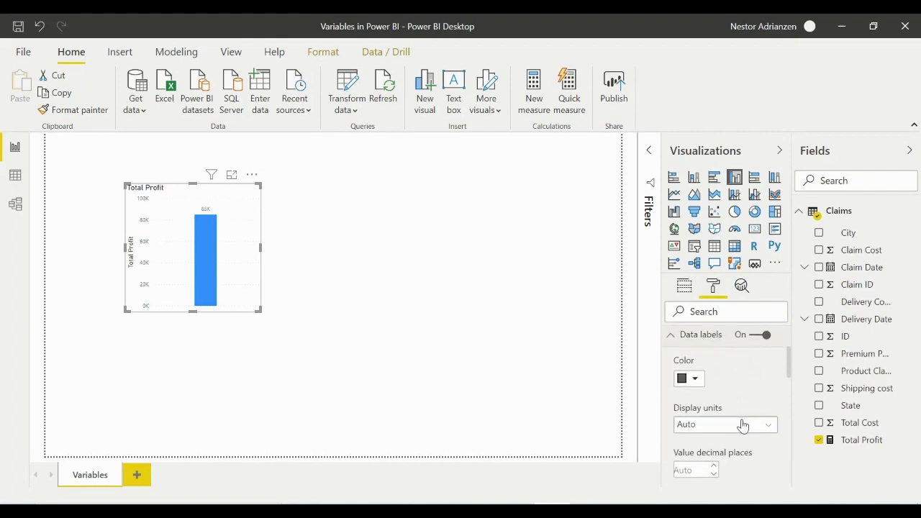
left_click(766, 426)
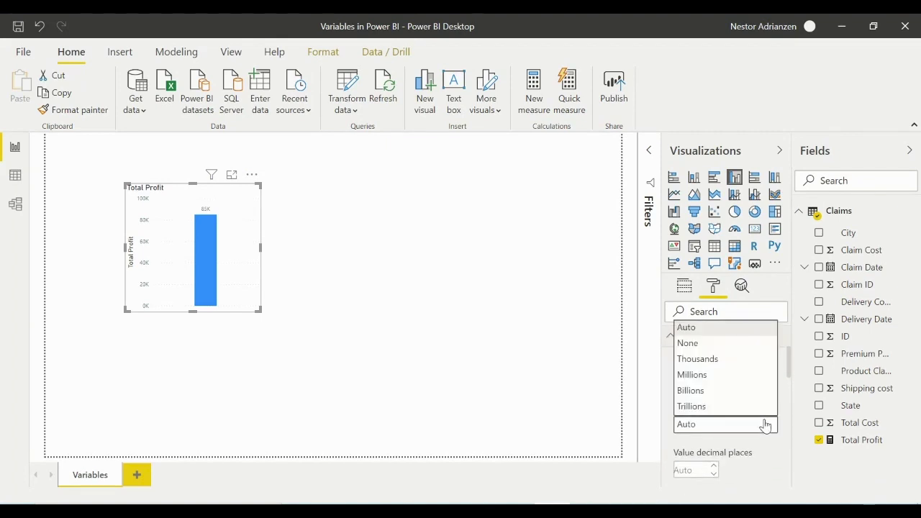
left_click(729, 344)
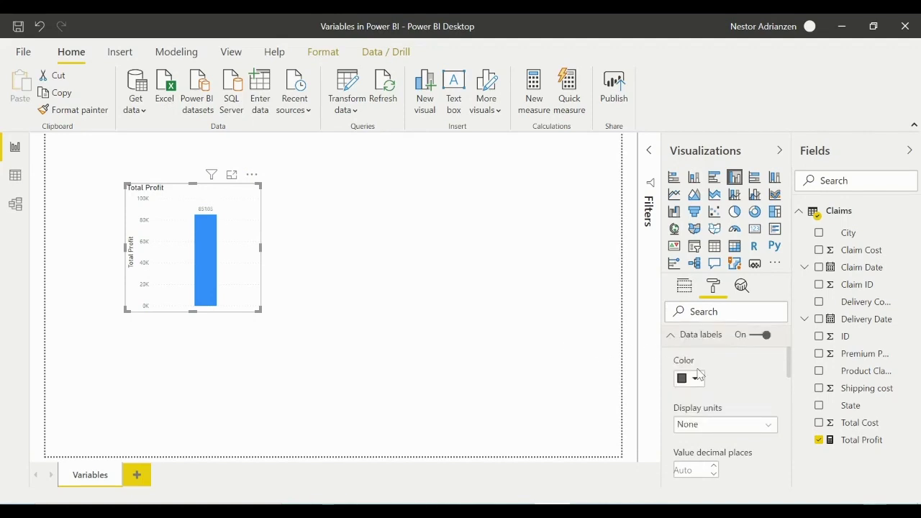
Step: Format the Total Profit measure with a thousands separator and move its chart to the report page's upper-left corner
left_click(864, 440)
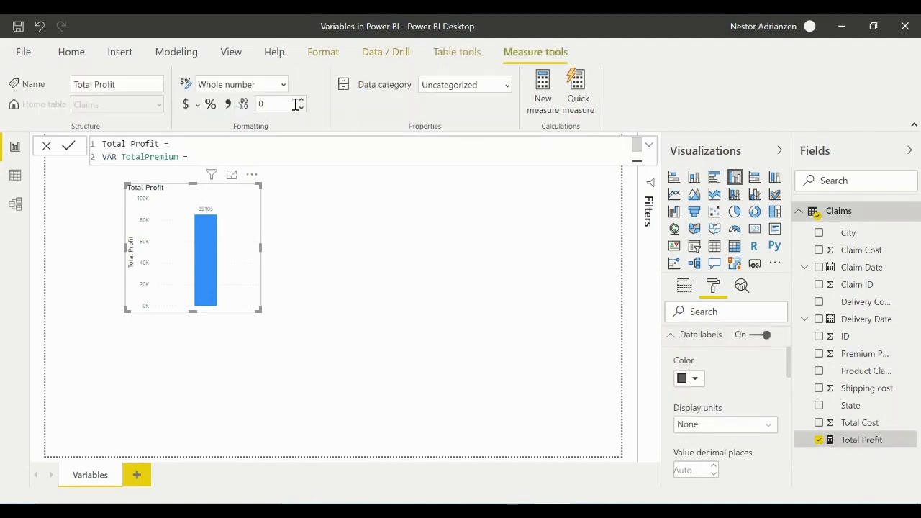
left_click(228, 105)
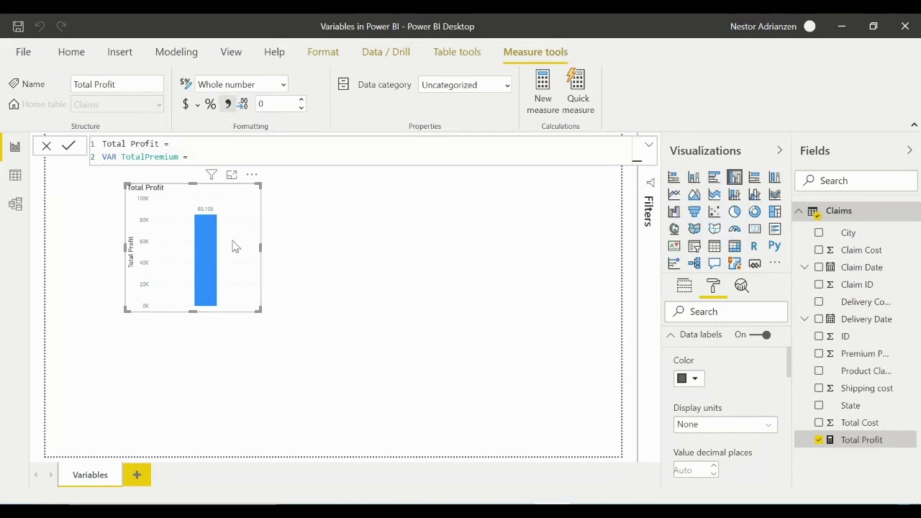
left_click(320, 234)
left_click_drag(240, 200, 128, 148)
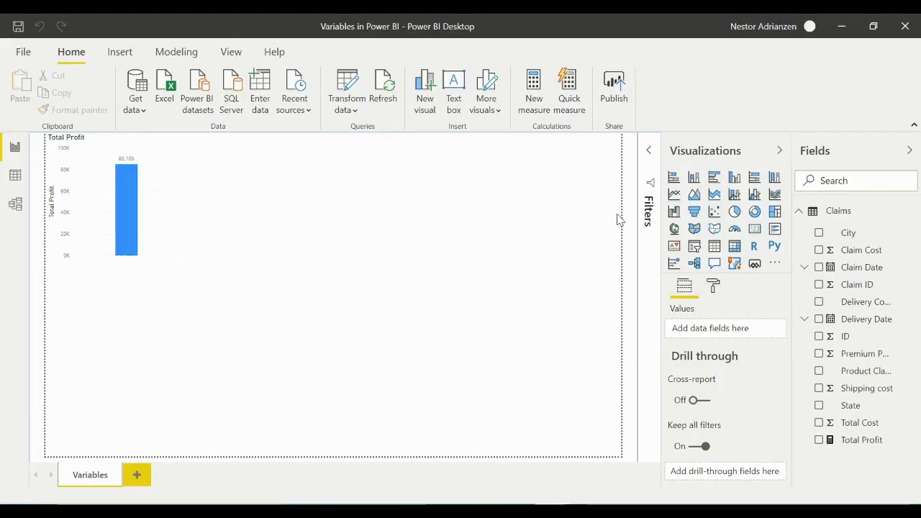
Step: Start a new measure named Profit TV in the Claims table
right_click(840, 212)
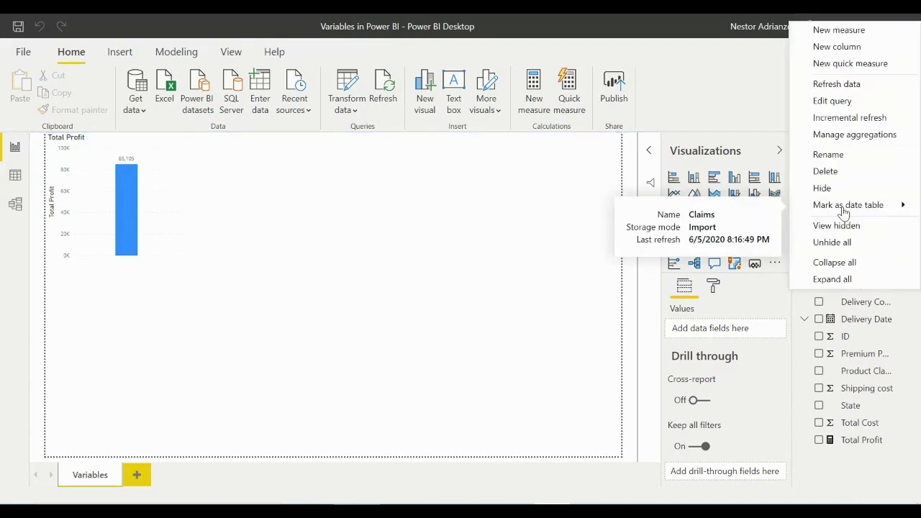
key("Escape")
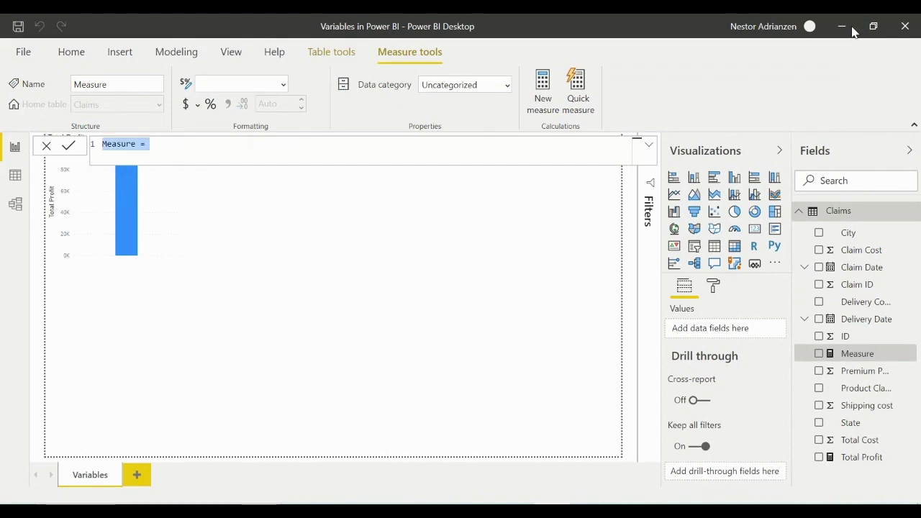
type("Pro")
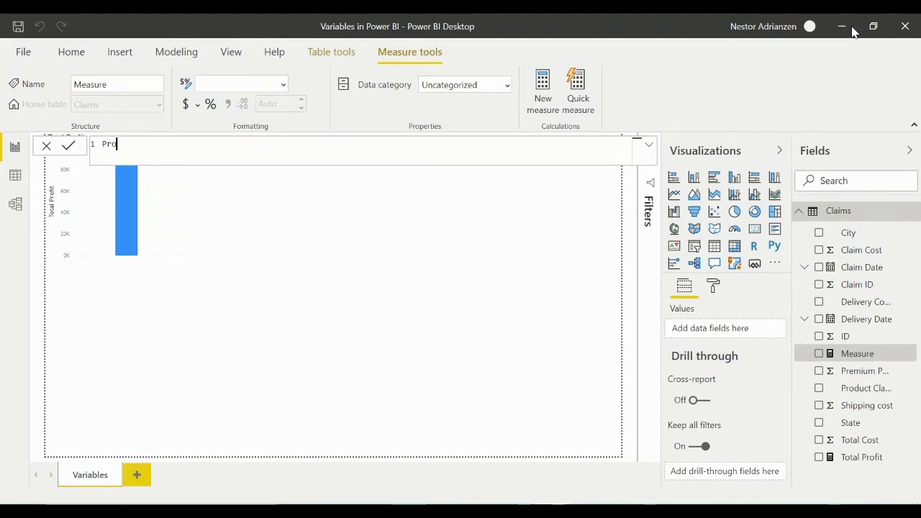
type("fit TV =")
Step: On a new line, declare the variable TotalPremium and open a CALCULATE function on the indented line below it
key("shift+Return")
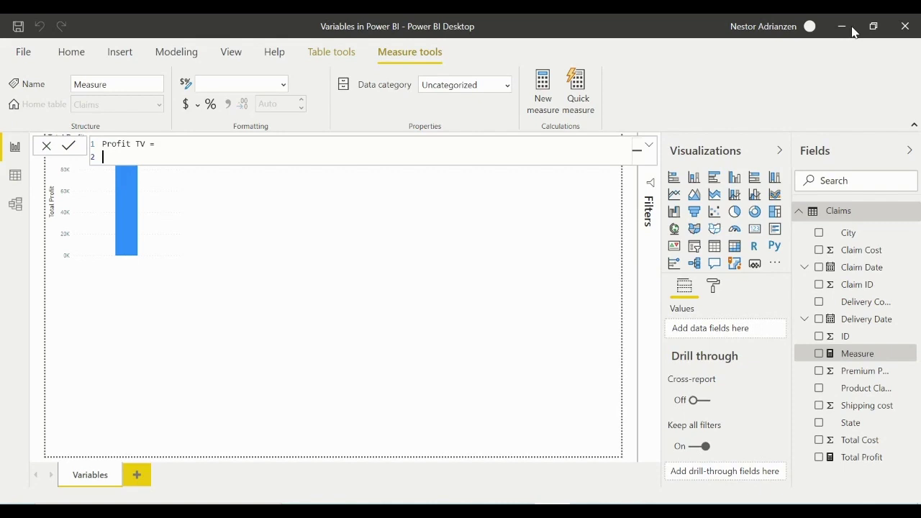
type("VAR TOtalPrem")
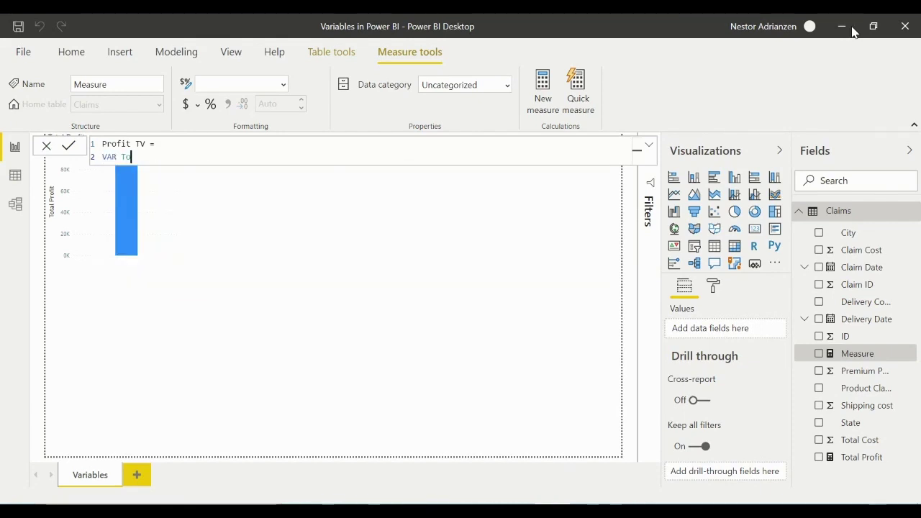
type("ium =")
key("shift+Return")
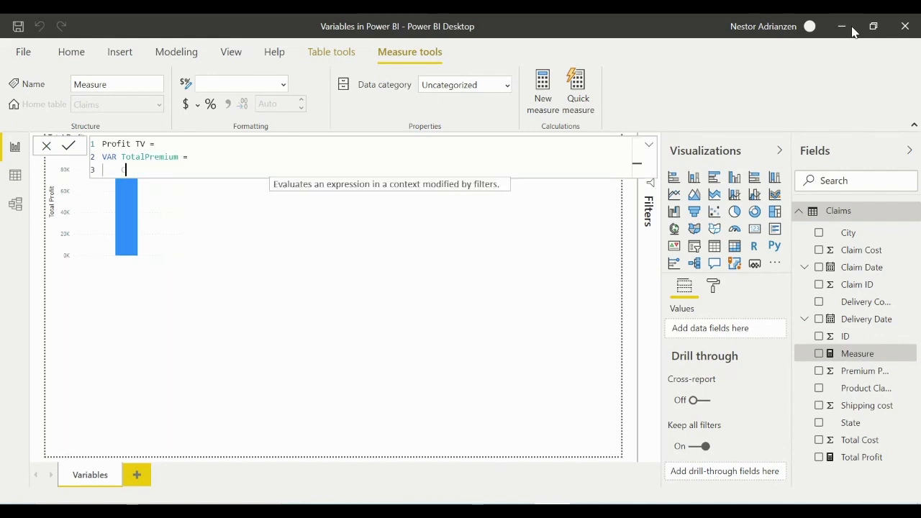
key("Tab")
type("CAL")
key("Tab")
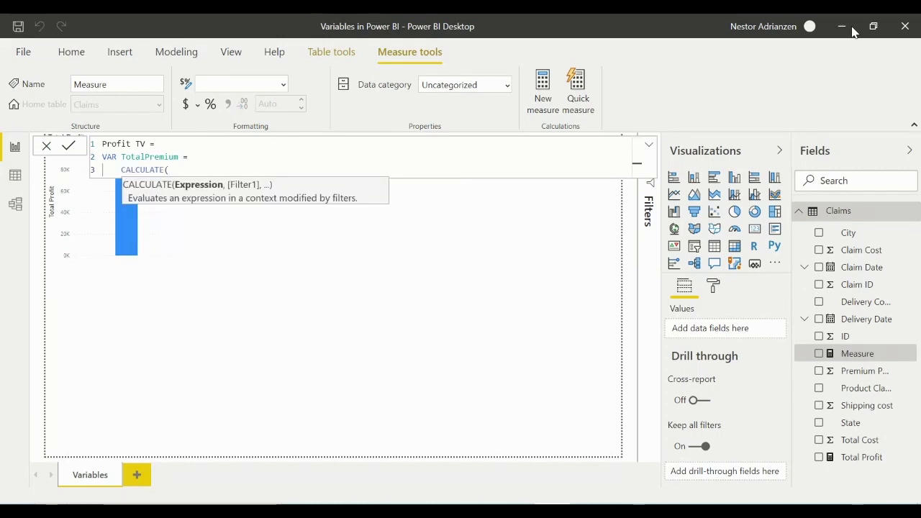
Step: Enter SUM(Claims[Premium Paid]) on its own indented line as the CALCULATE expression, followed by a comma
key("shift+Return")
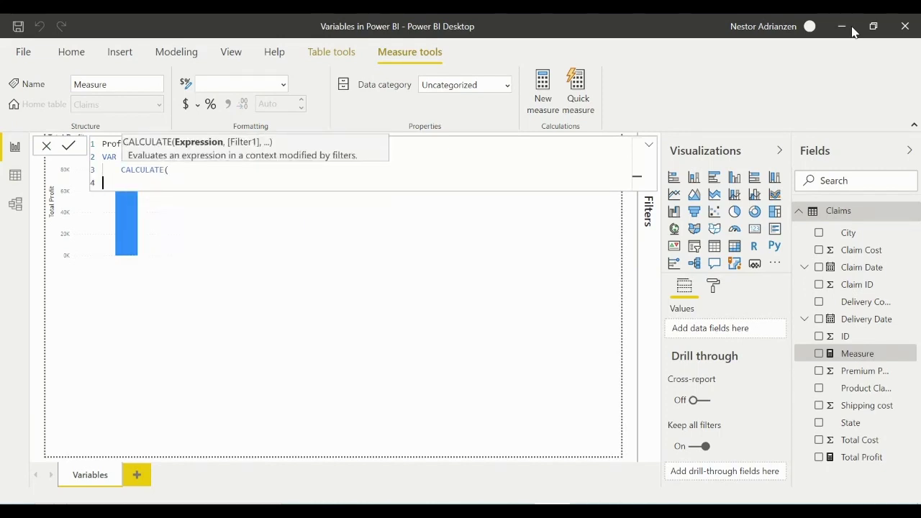
key("Tab")
type("sum")
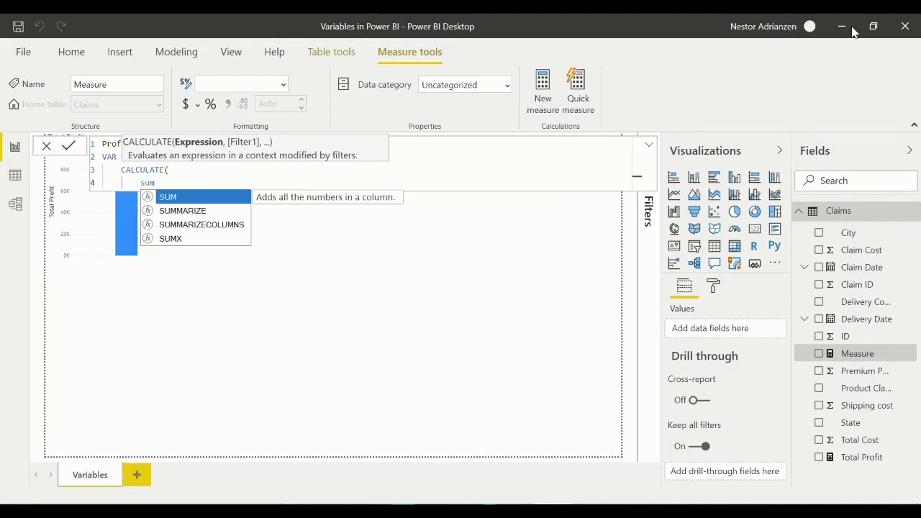
key("Tab")
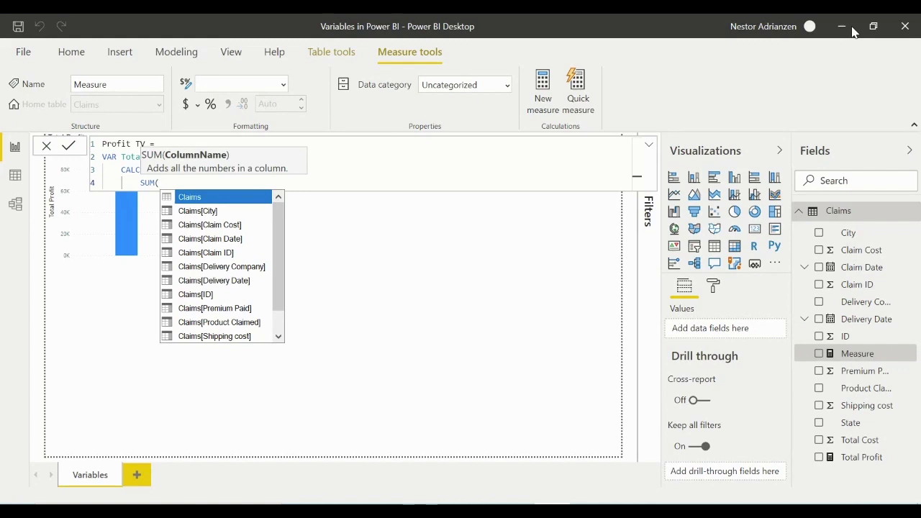
type("pre")
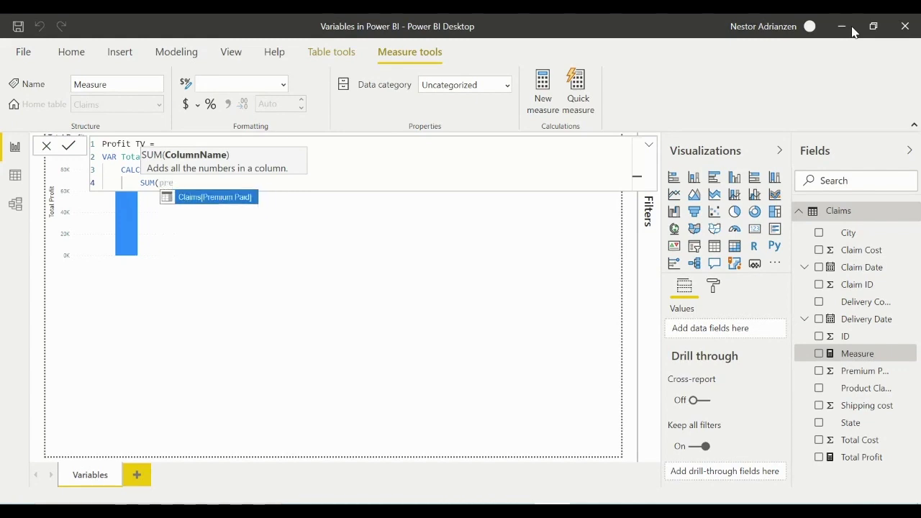
key("Tab")
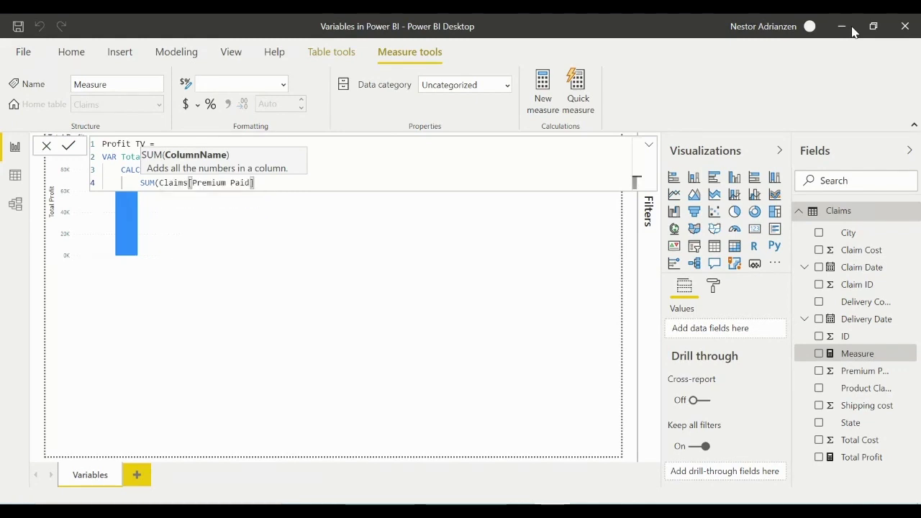
type("),")
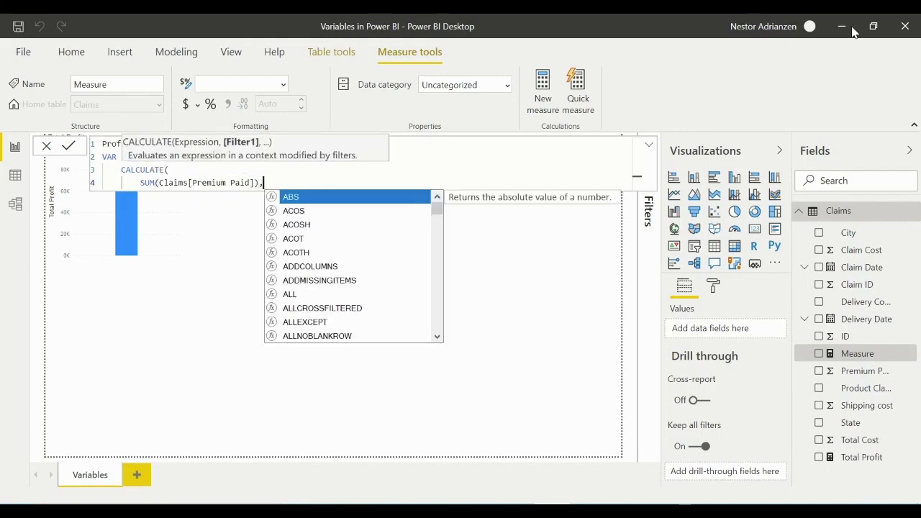
Step: Add the filter Claims[Product Claimed]="TV" to CALCULATE and close the function on its own line
key("shift+Return")
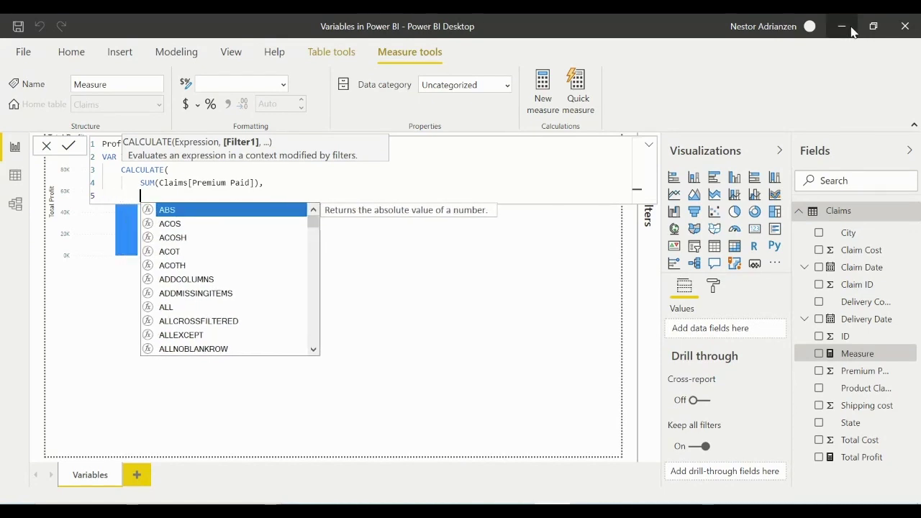
type("pro")
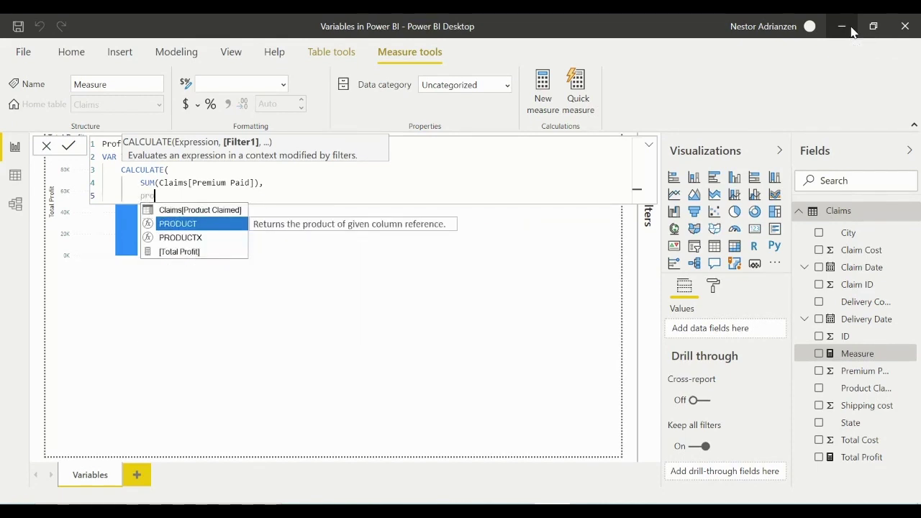
key("Up")
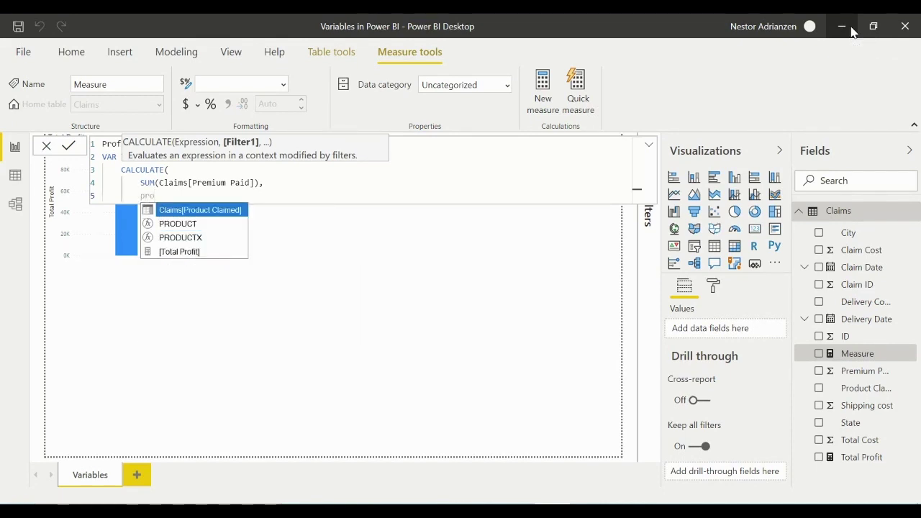
key("Tab")
type("=")
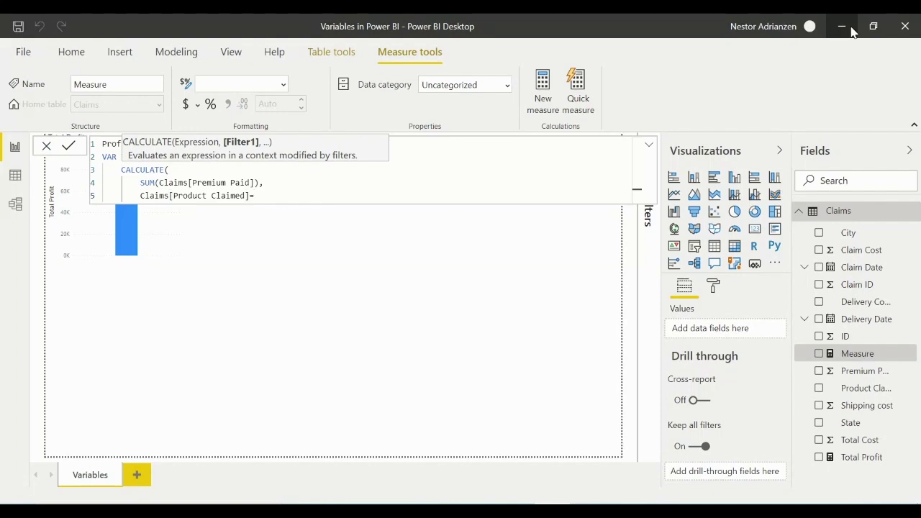
type("\"TV\"")
key("shift+Return")
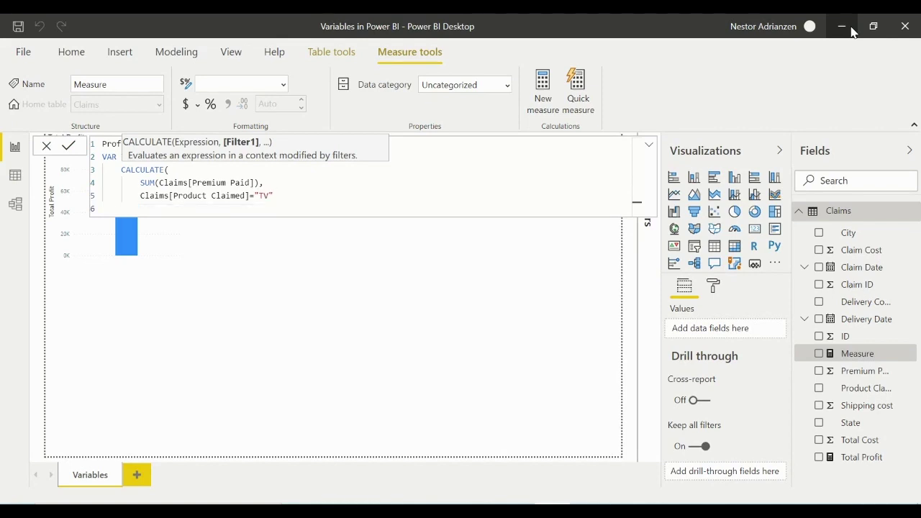
key("Tab")
type(")")
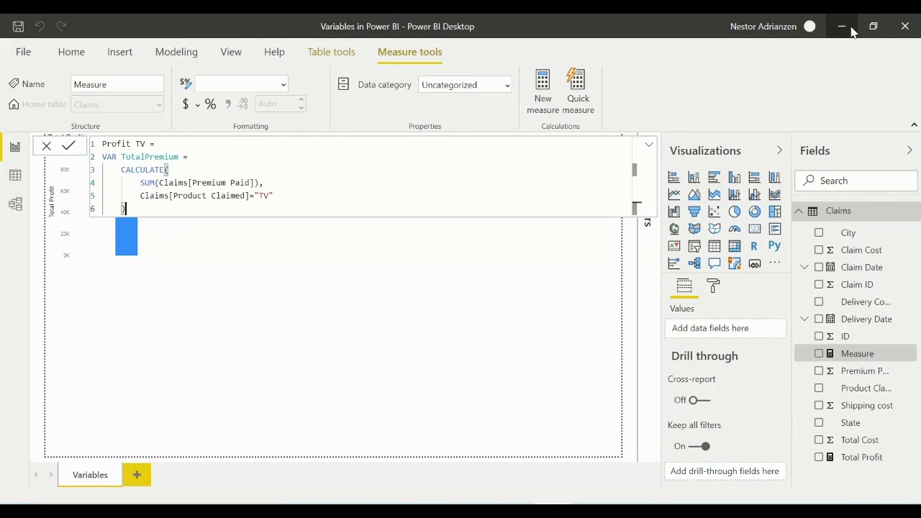
Step: On a new line, declare the variable TotalCost and open a CALCULATE function on the indented line below it
key("shift+Return")
type("VAR ")
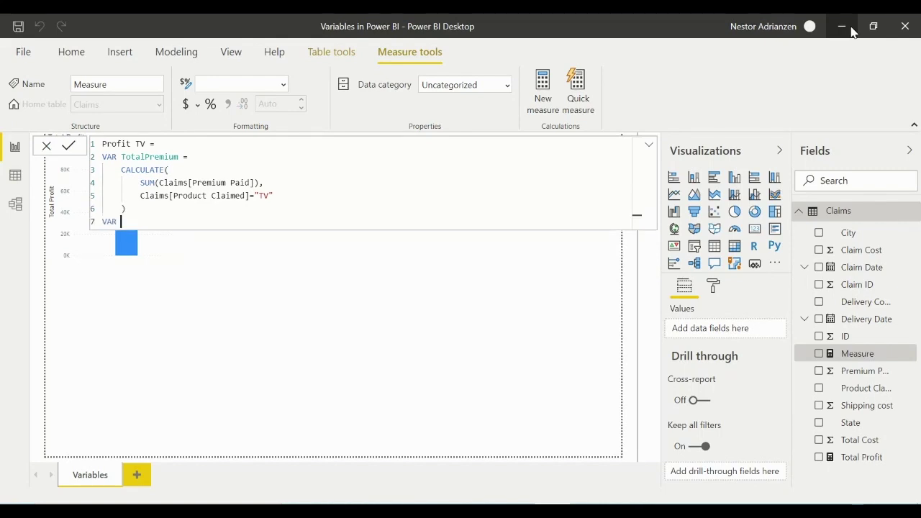
type("TotalCost =")
key("shift+Return")
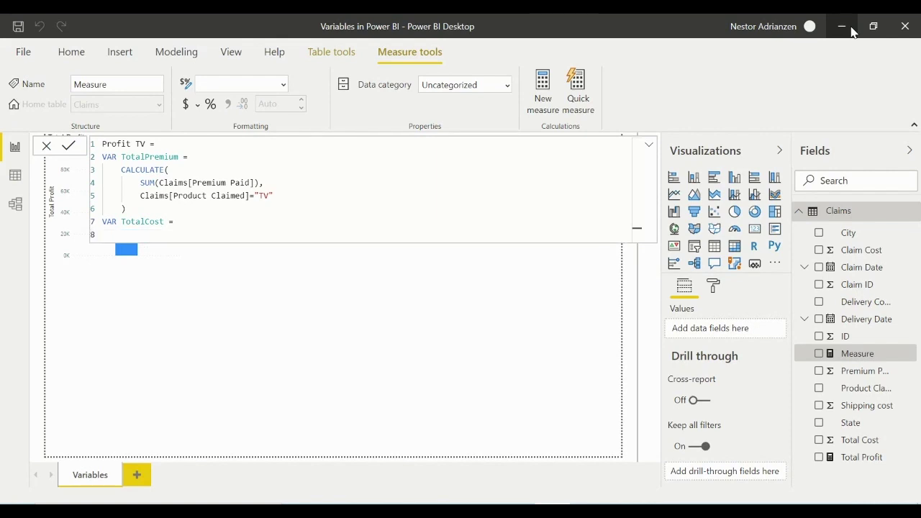
type("c")
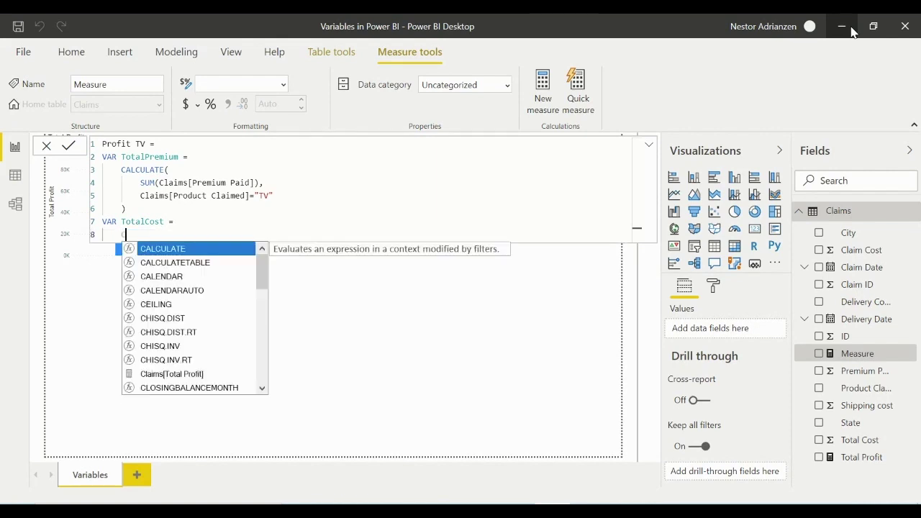
type("al")
key("Tab")
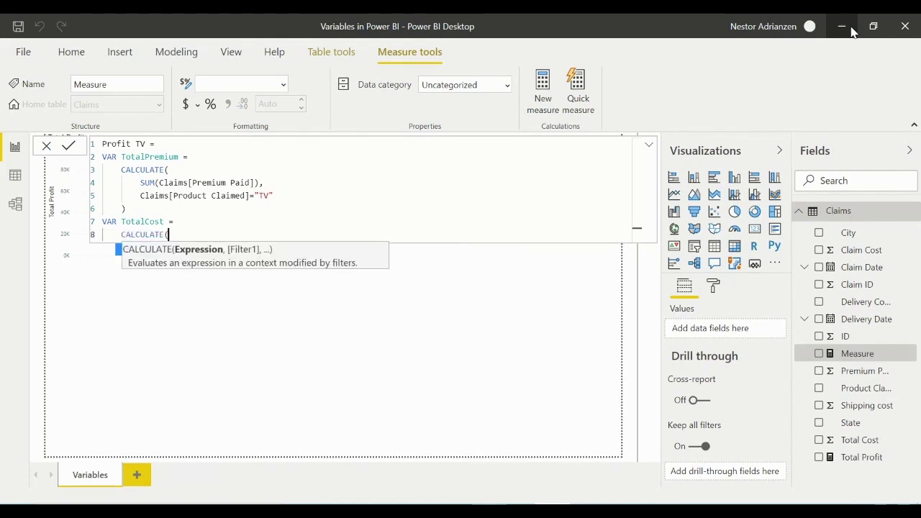
type("(")
key("shift+Return")
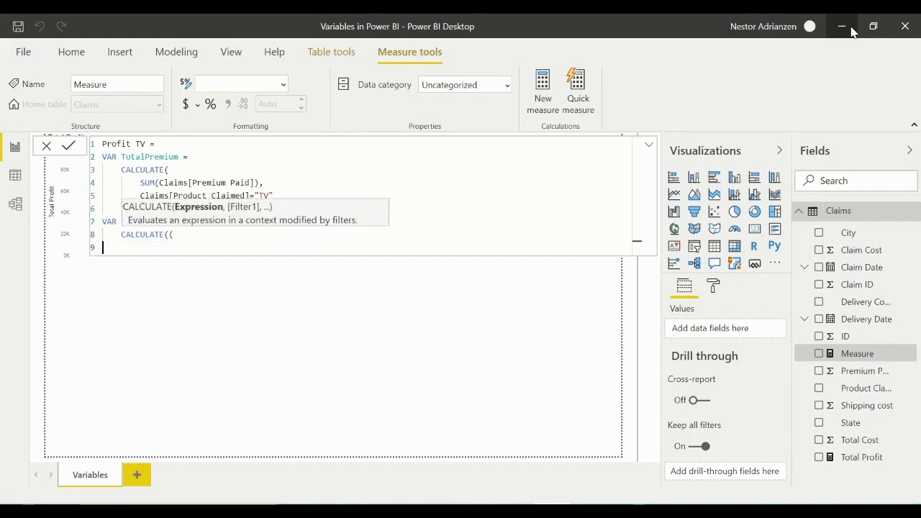
Step: Enter SUM(Claims[Total Cost]) followed by a comma as the TotalCost expression, and remove the duplicate opening parenthesis after CALCULATE
type("sum")
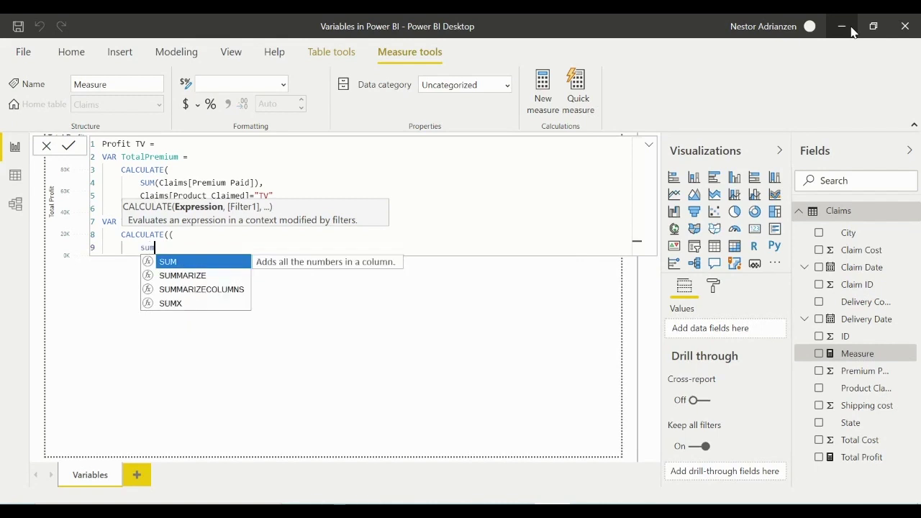
key("Tab")
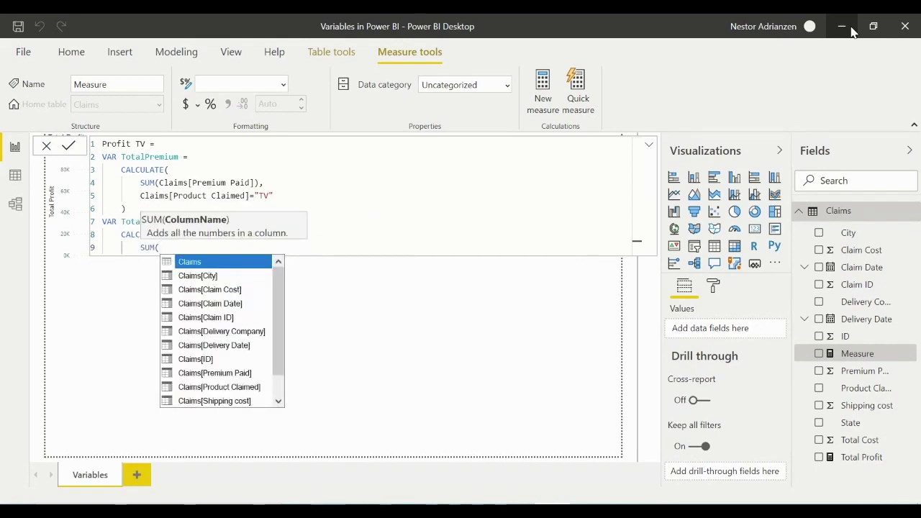
type("tot")
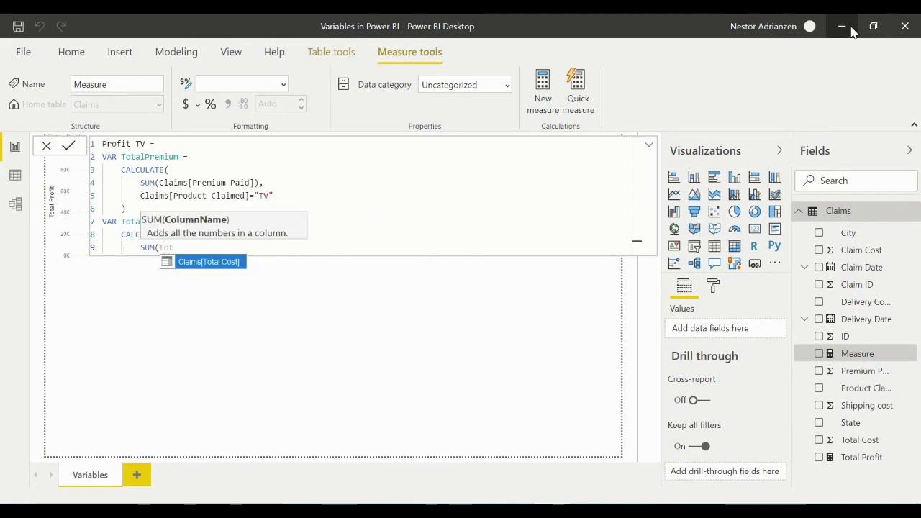
key("Tab")
type(")")
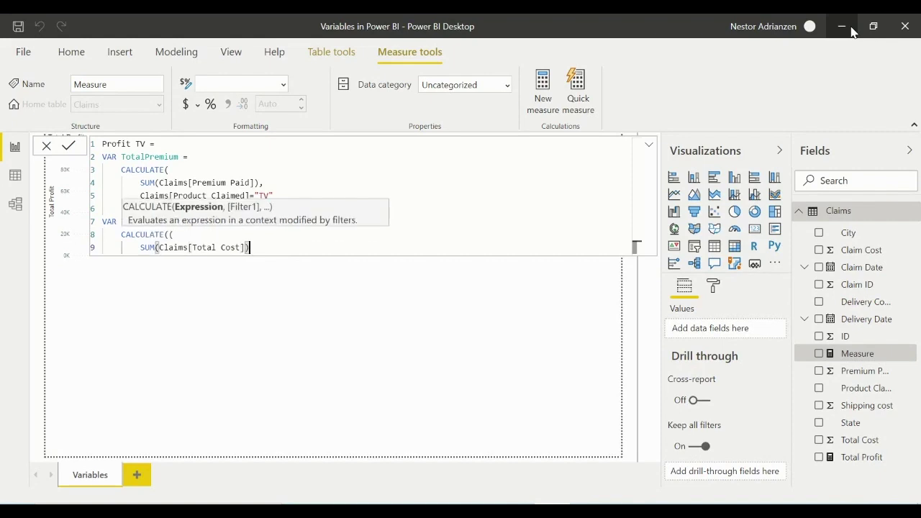
type(",")
key("Return")
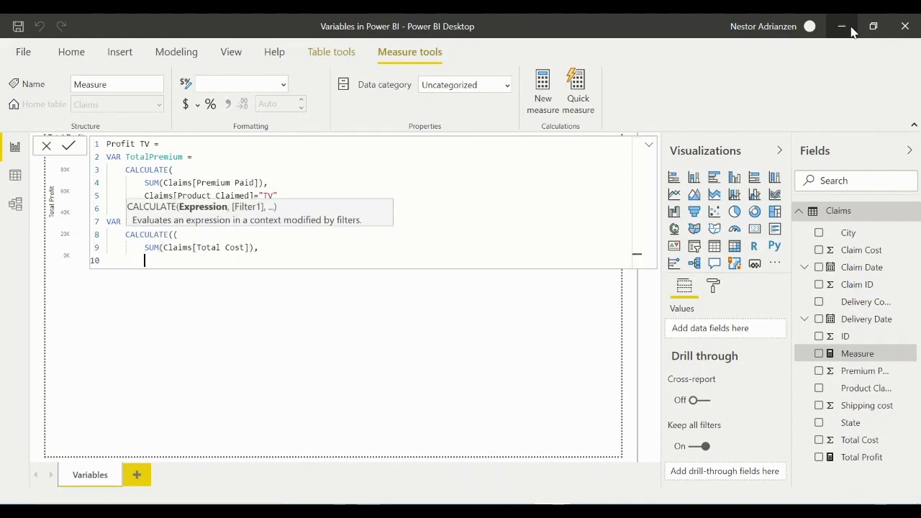
left_click(181, 234)
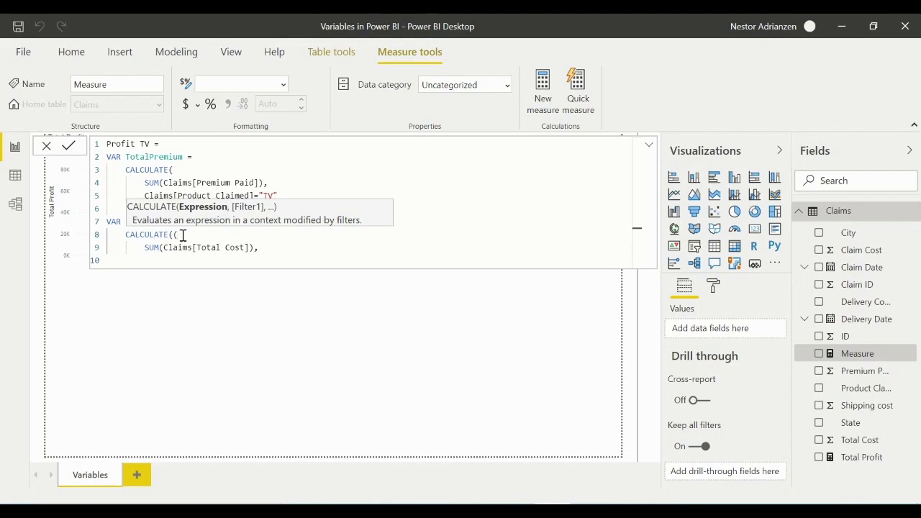
key("BackSpace")
Step: Add the filter Claims[Product Claimed]="TV" to the TotalCost CALCULATE and close the function on its own line
left_click(284, 246)
key("Return")
key("Tab")
type("pe")
key("BackSpace")
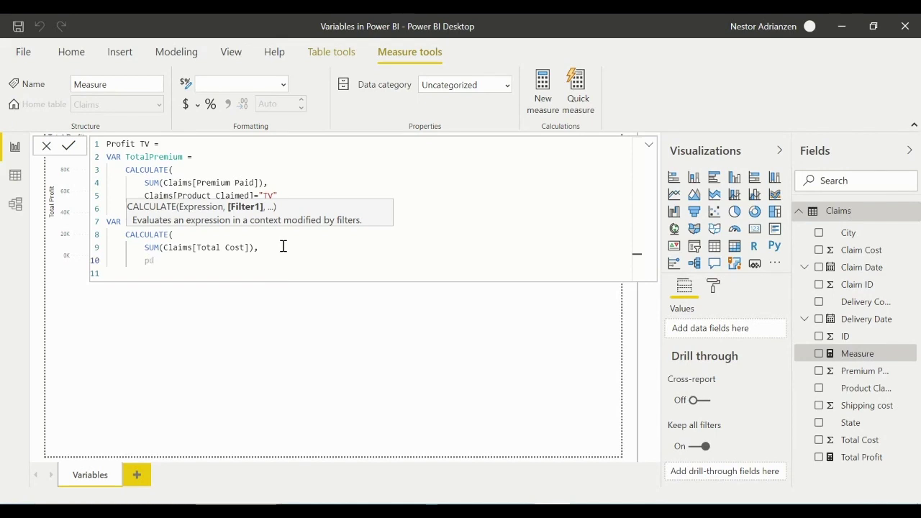
type("ro")
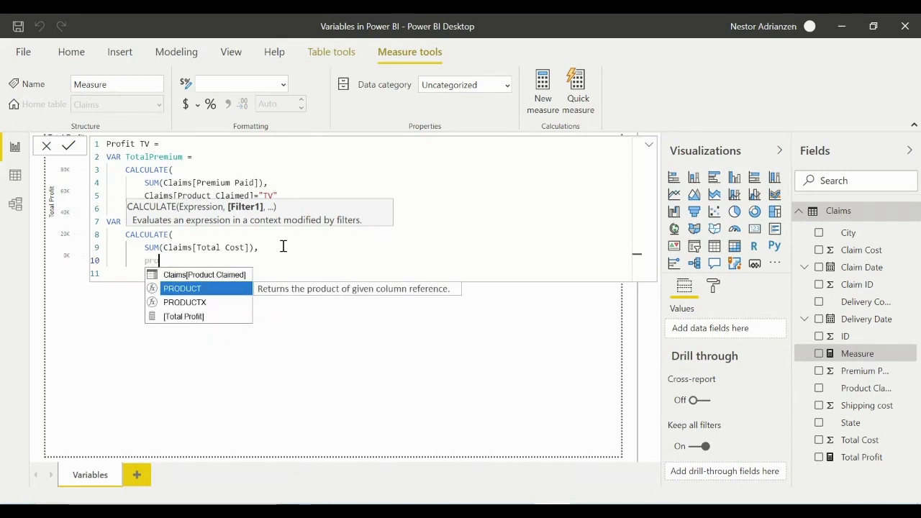
key("Up")
key("Tab")
type("=\"")
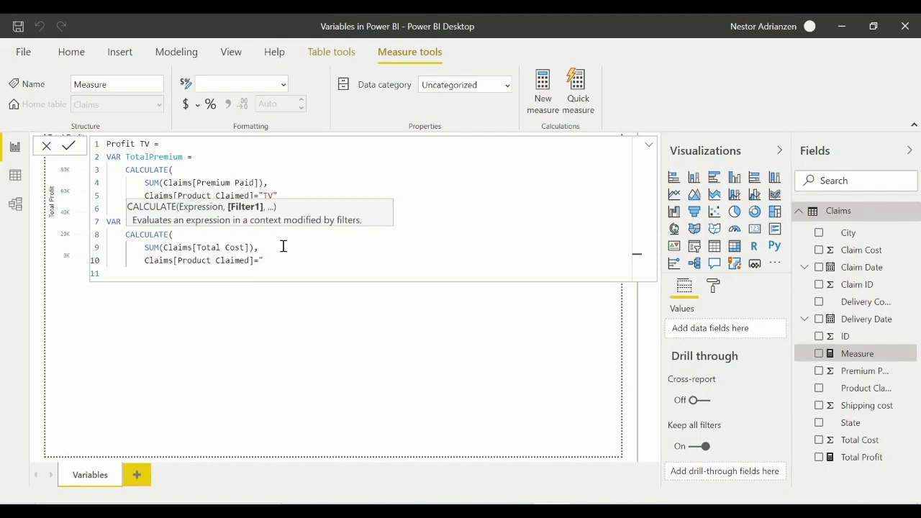
type("TV\"")
key("shift+Return")
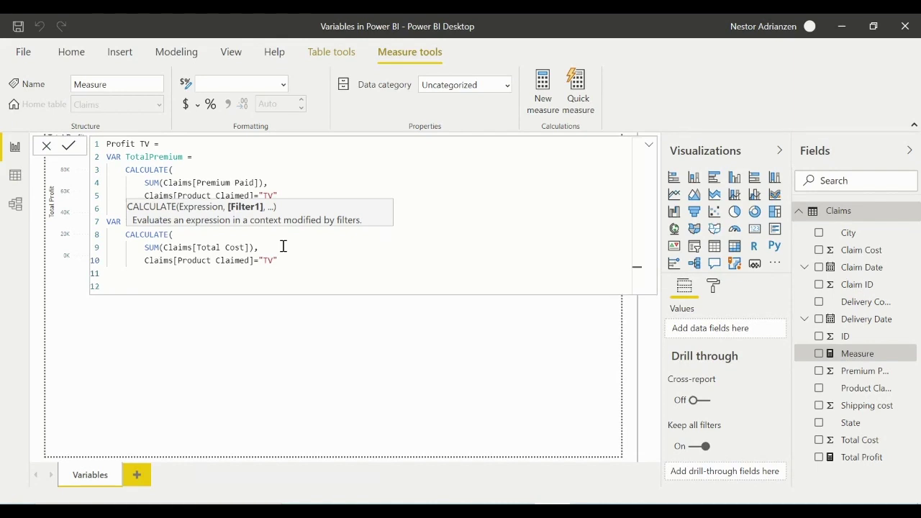
type(")")
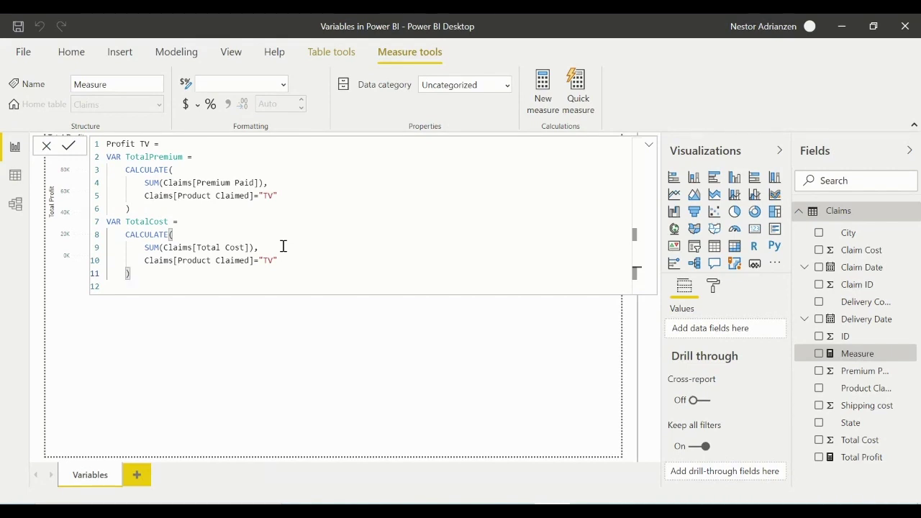
Step: Declare a third variable, ProfitTV, on a new line as TotalPremium - TotalCost
key("shift+Return")
type("VAR ")
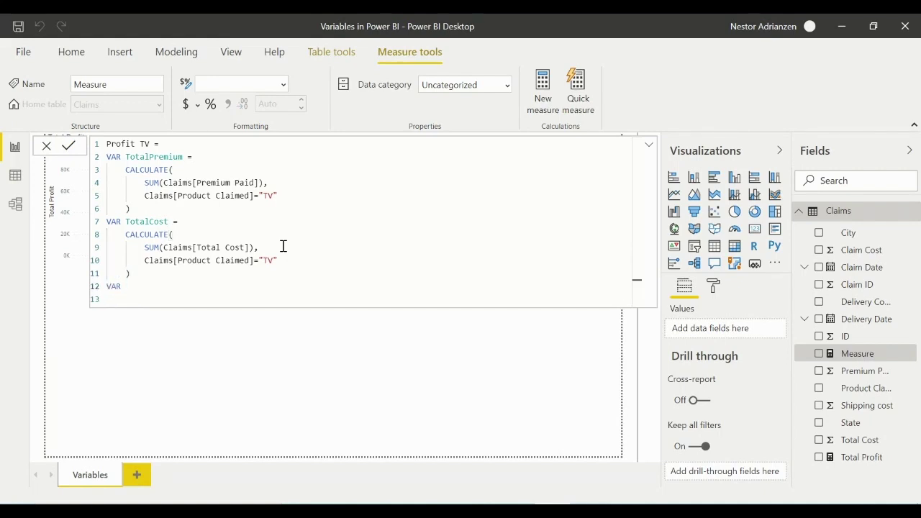
type("ProfitTV = Total")
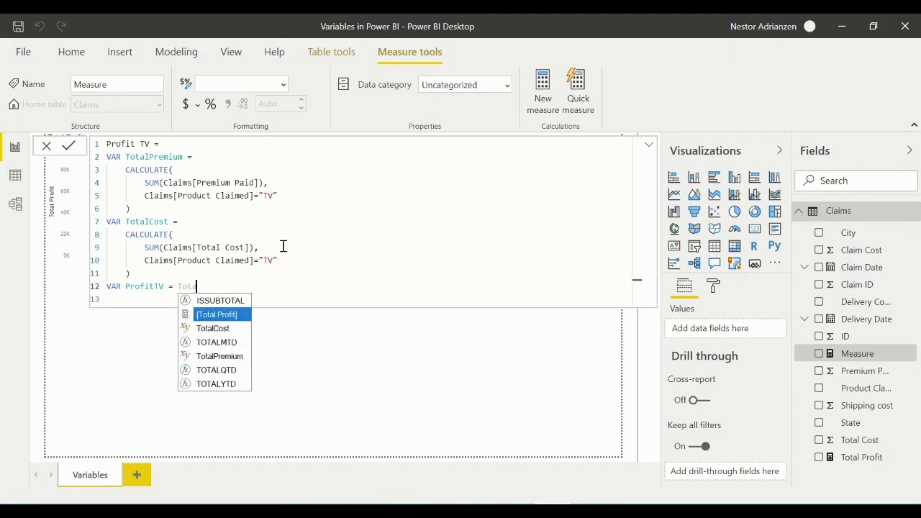
type("P")
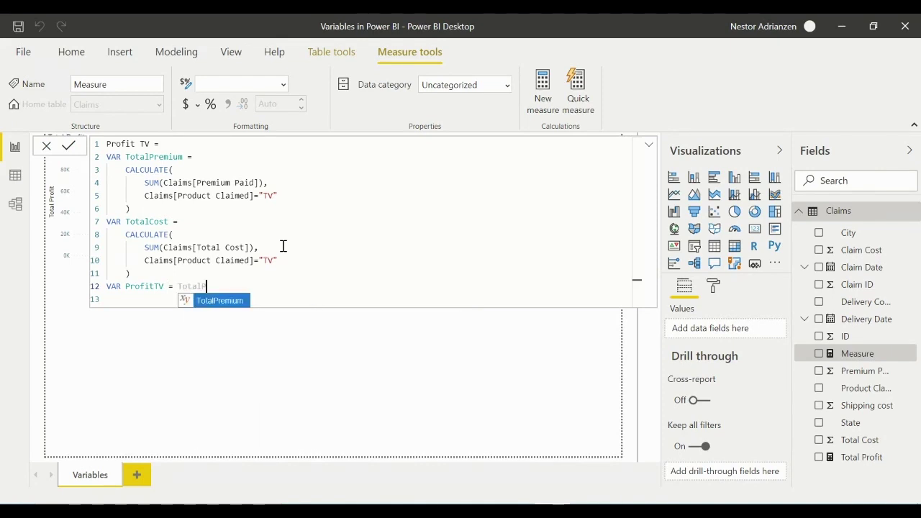
key("Tab")
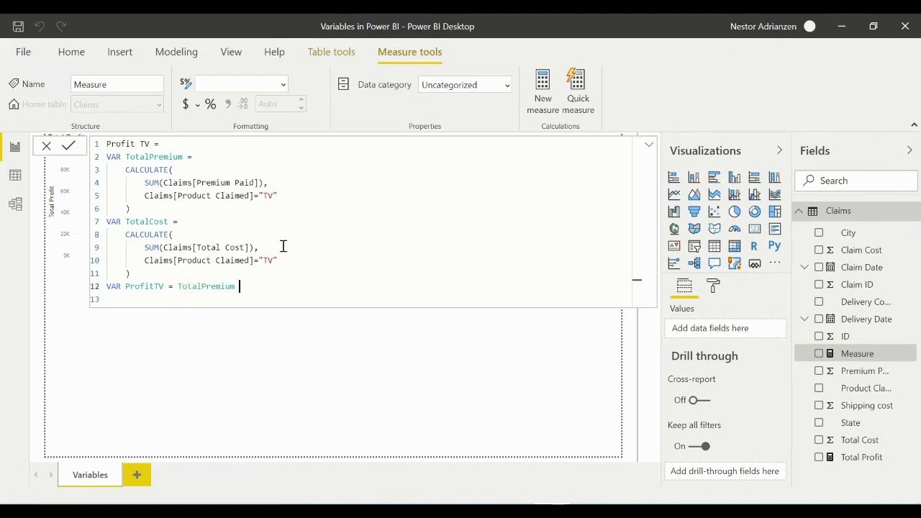
type("- Total")
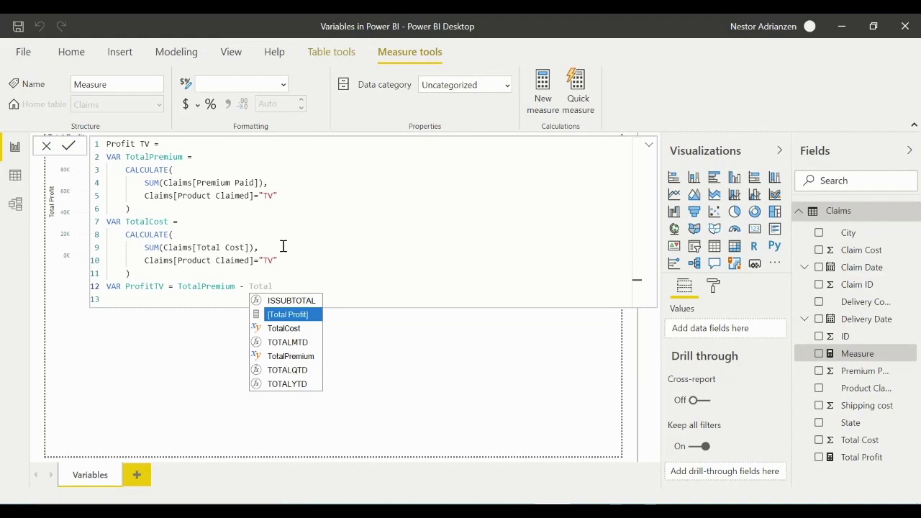
key("Down")
key("Tab")
key("shift+Return")
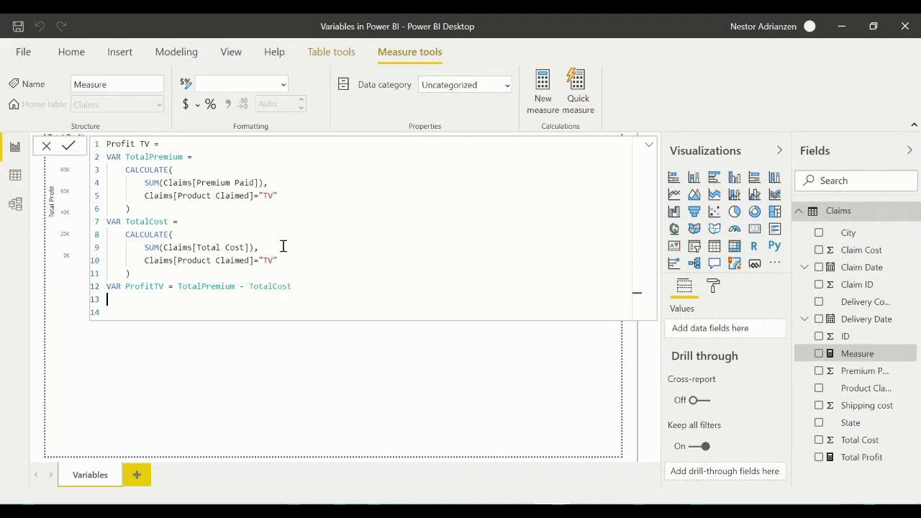
Step: Add a Return clause with the ProfitTV variable on the indented line below it, and commit the measure
type("Return")
key("shift+Return")
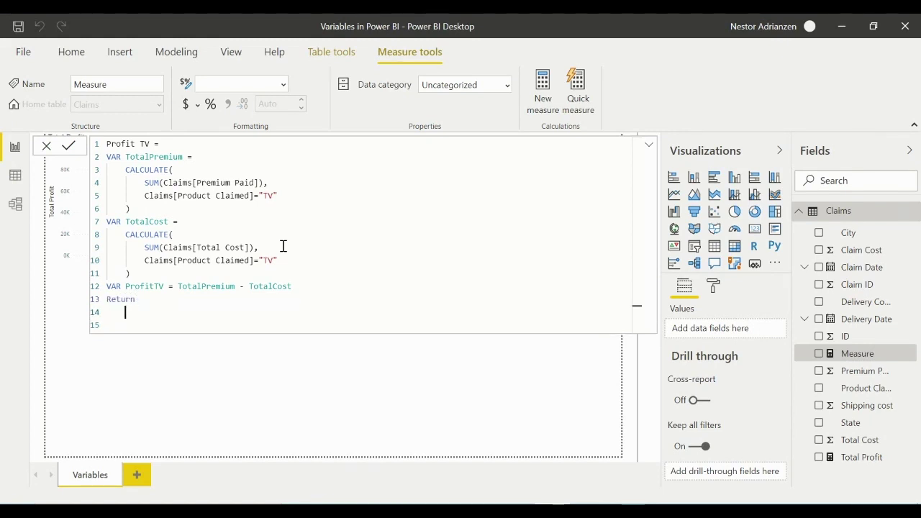
key("Tab")
type("Prof")
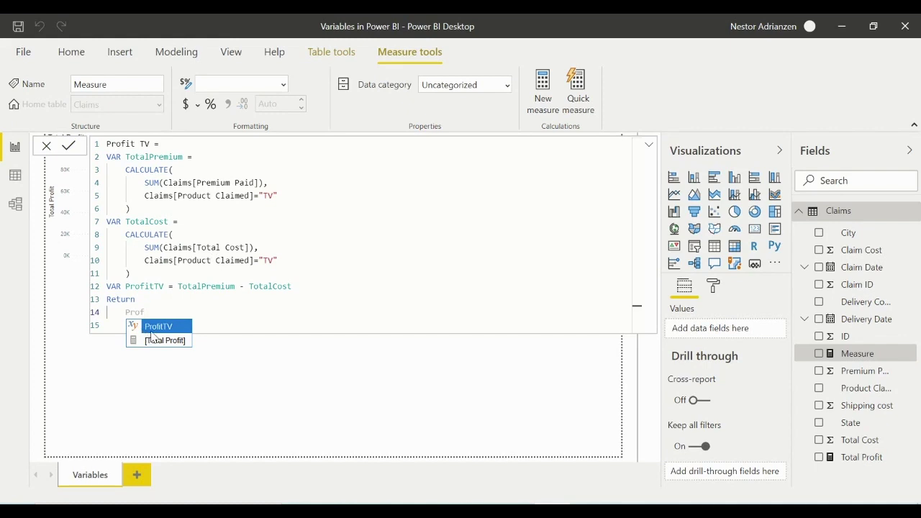
left_click(163, 326)
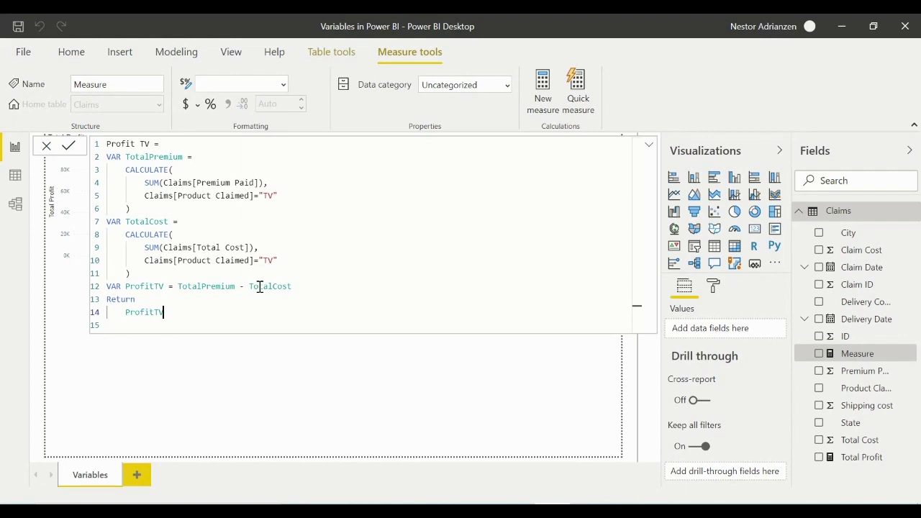
left_click(68, 146)
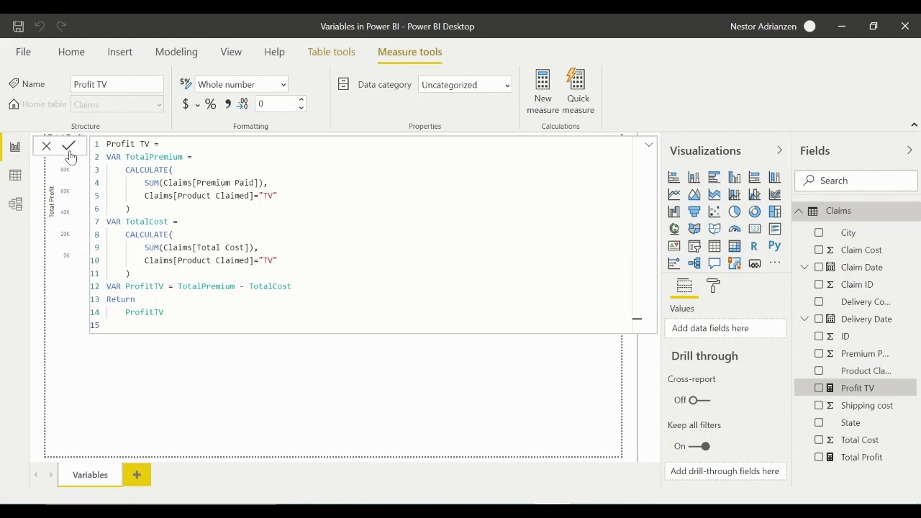
Step: Collapse the formula editor and create a column chart of Profit TV on the canvas beside the Total Profit chart
left_click(650, 149)
left_click(650, 149)
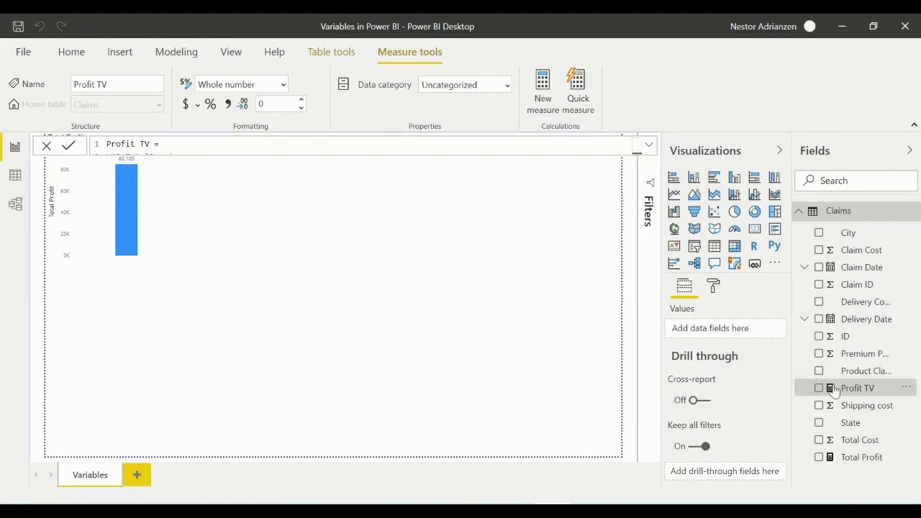
left_click_drag(862, 395, 373, 243)
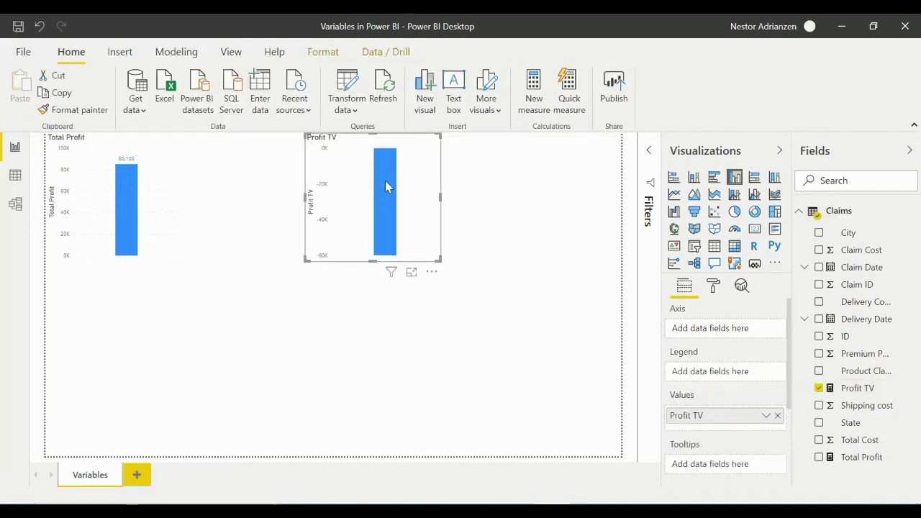
left_click_drag(394, 188, 379, 219)
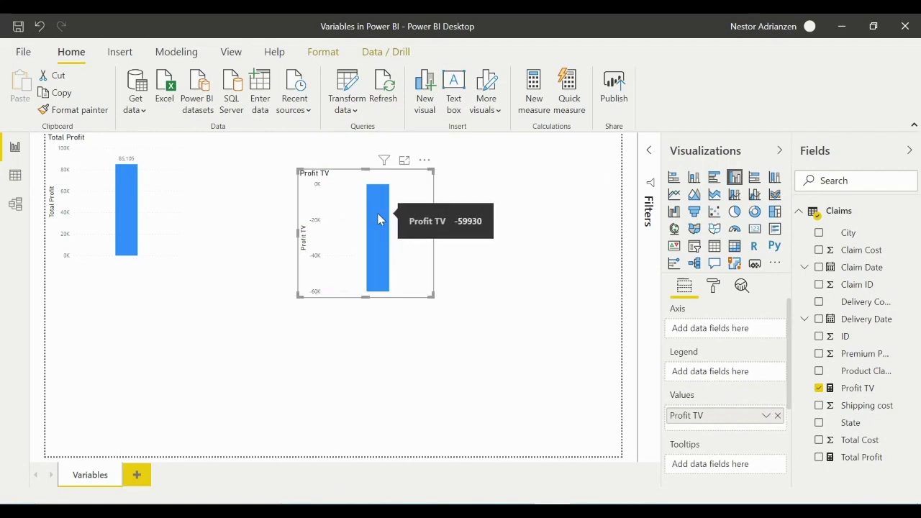
Step: Copy the Total Profit chart's formatting onto the Profit TV chart and move that chart level with the Total Profit chart
left_click(186, 200)
left_click(156, 168)
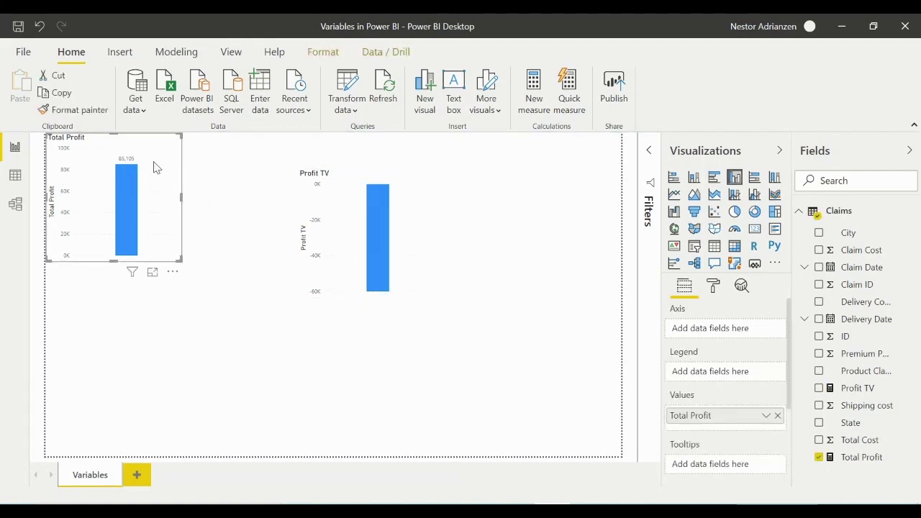
left_click(99, 114)
left_click(352, 178)
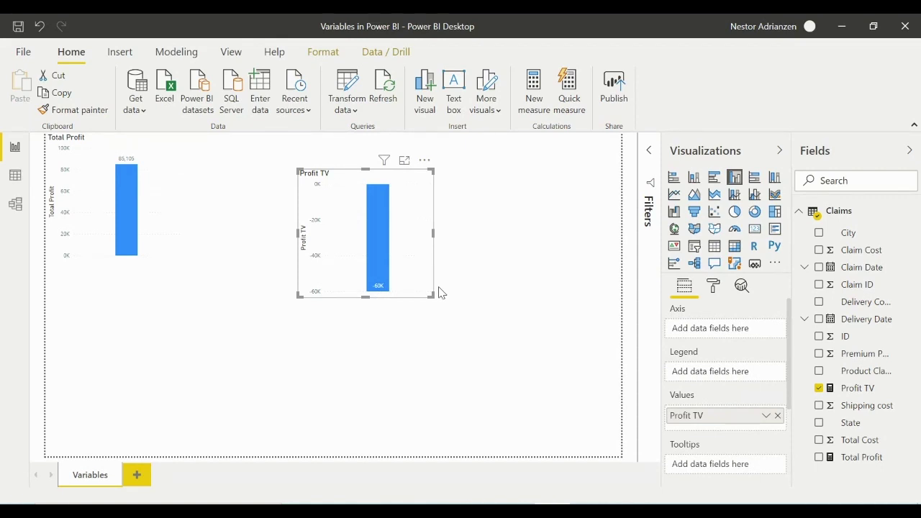
left_click_drag(362, 194, 340, 158)
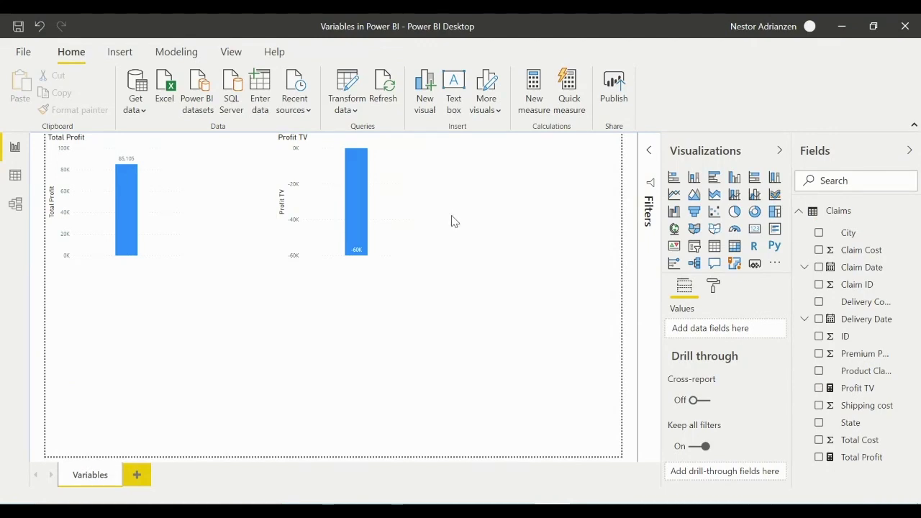
Step: Add Claim Date to the axis of the Total Profit chart and enlarge the chart to fill the space beside Profit TV
left_click(172, 164)
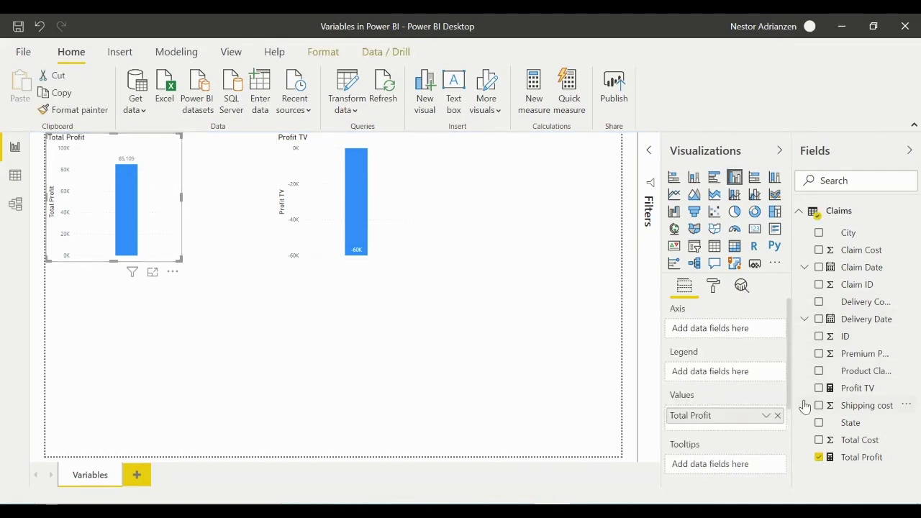
left_click_drag(873, 275, 759, 331)
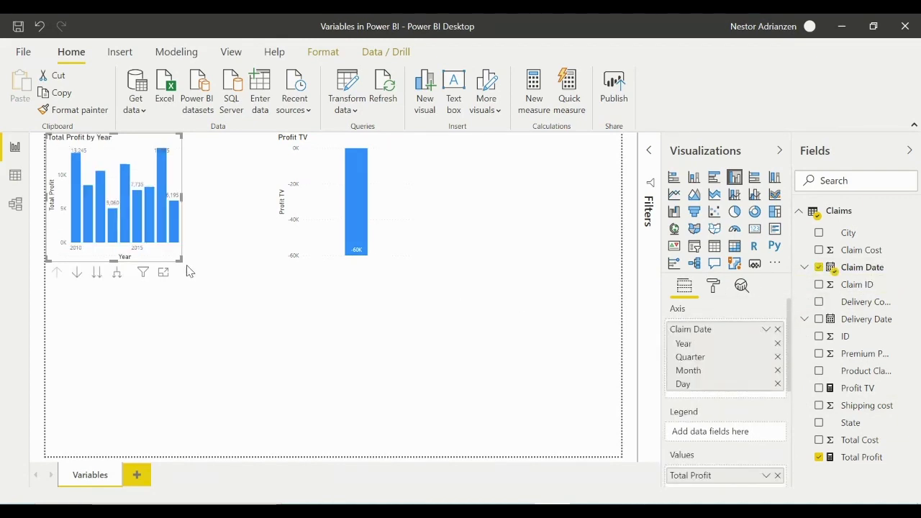
left_click_drag(182, 262, 247, 340)
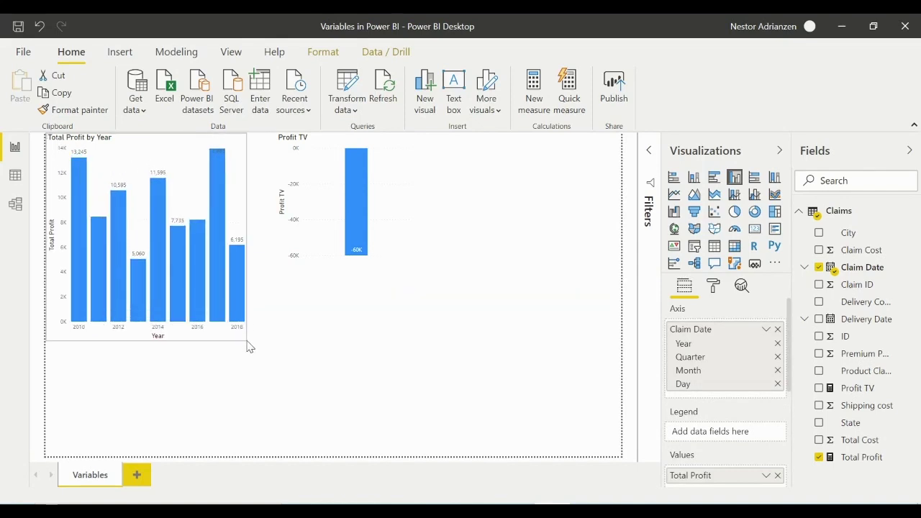
Step: Delete the separate Profit TV chart and enlarge the Total Profit by Year chart to span most of the page width
left_click(324, 154)
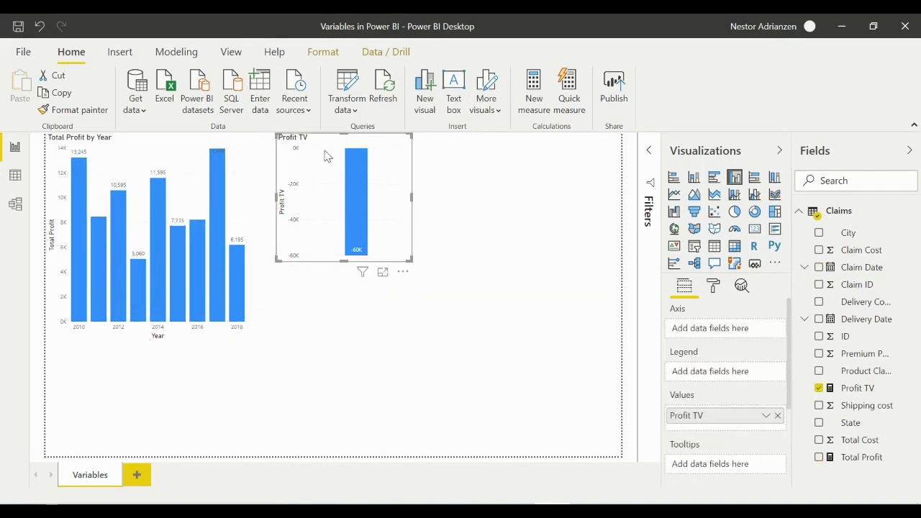
key("Delete")
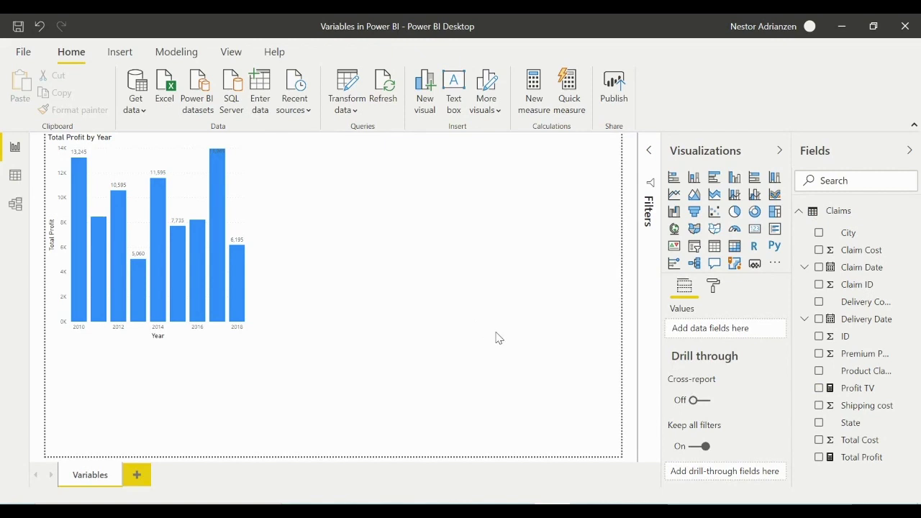
left_click(240, 176)
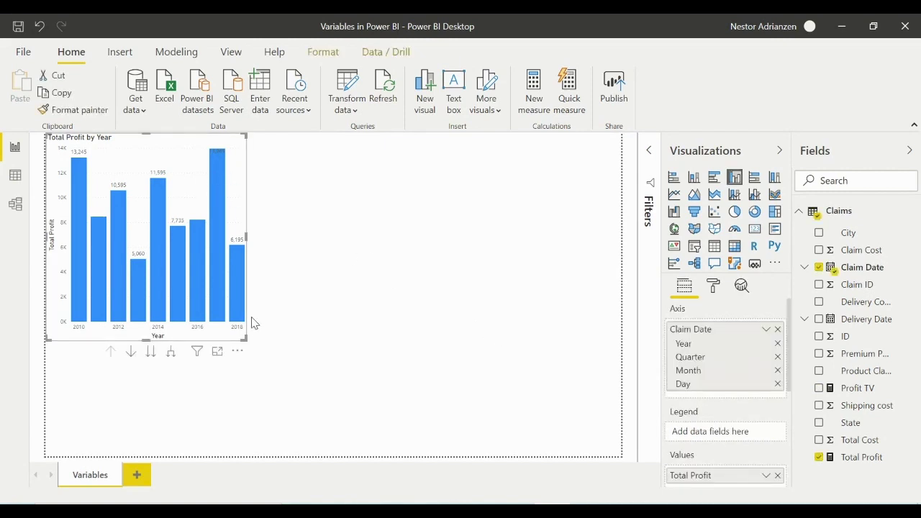
left_click_drag(249, 339, 445, 351)
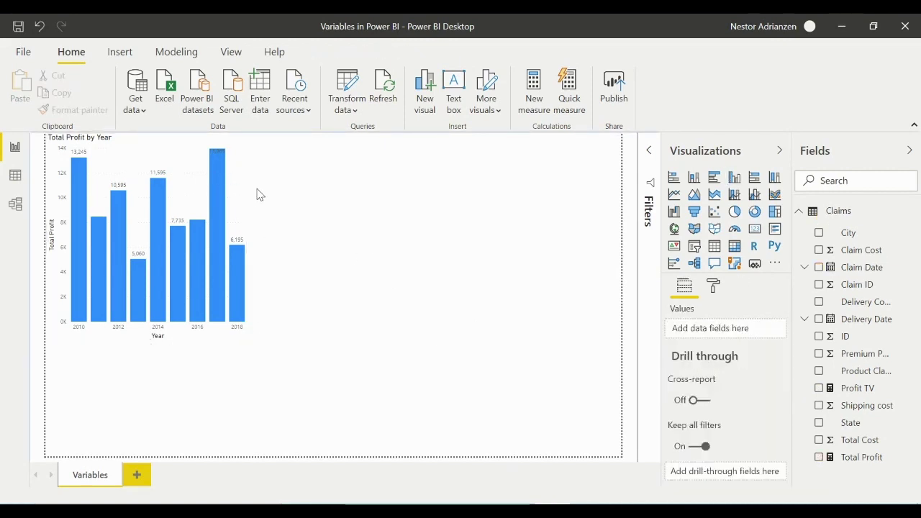
left_click(242, 216)
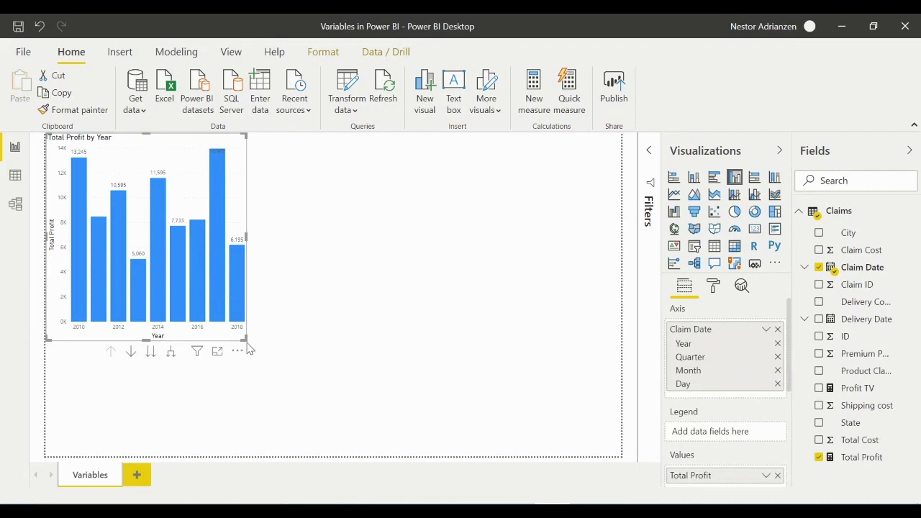
left_click_drag(246, 340, 592, 384)
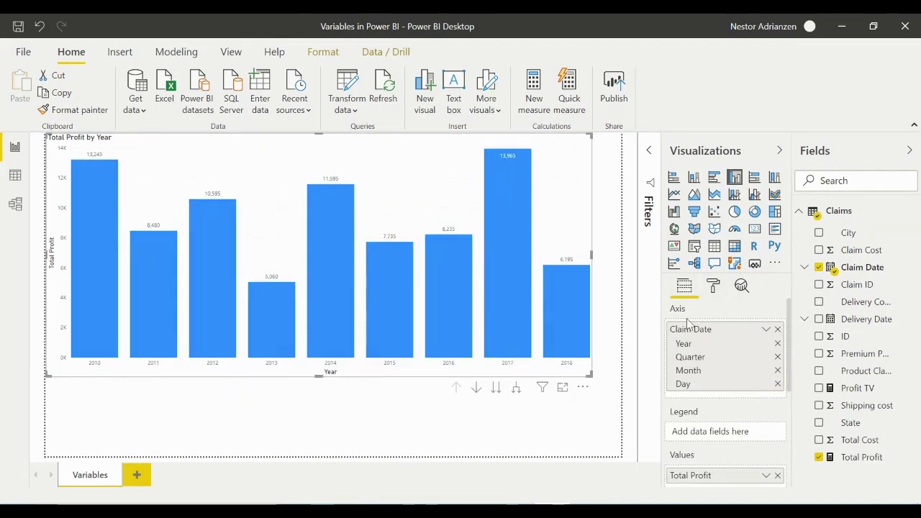
Step: Add the Profit TV measure to the Total Profit chart and format that measure with a thousands separator
left_click_drag(856, 391, 464, 213)
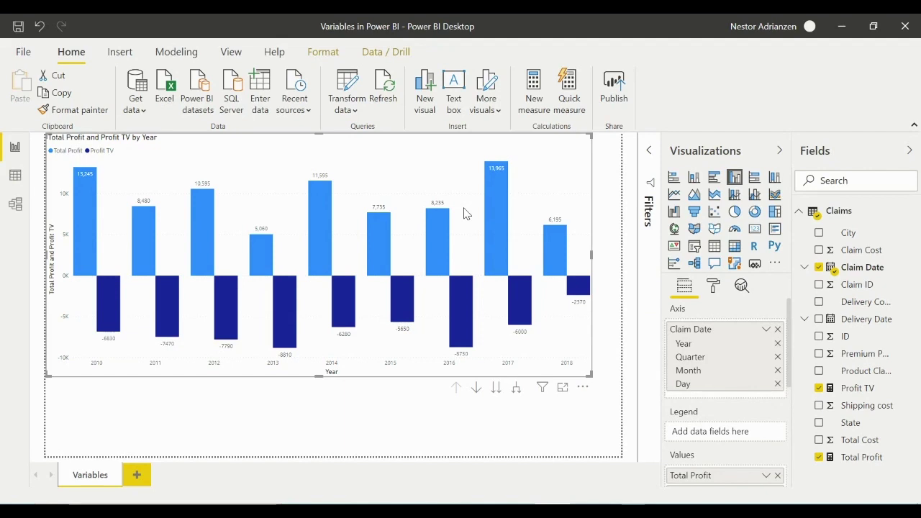
left_click(858, 389)
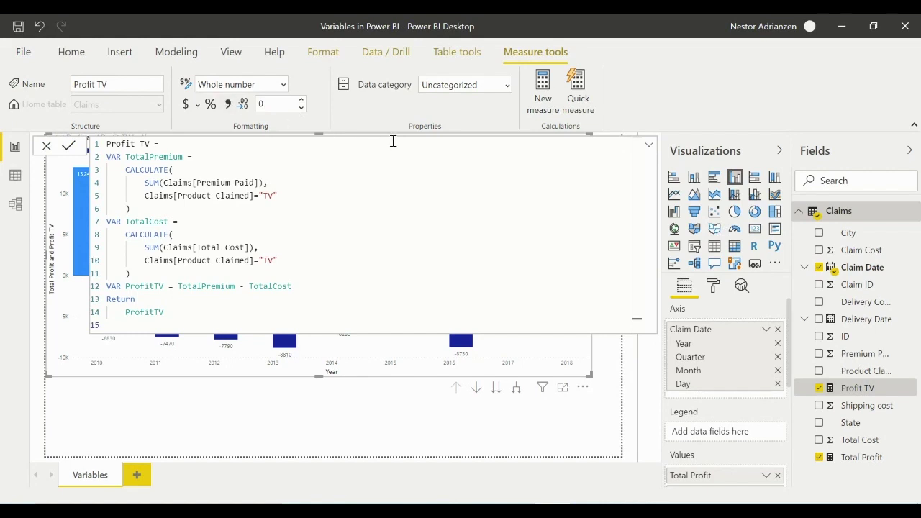
left_click(650, 148)
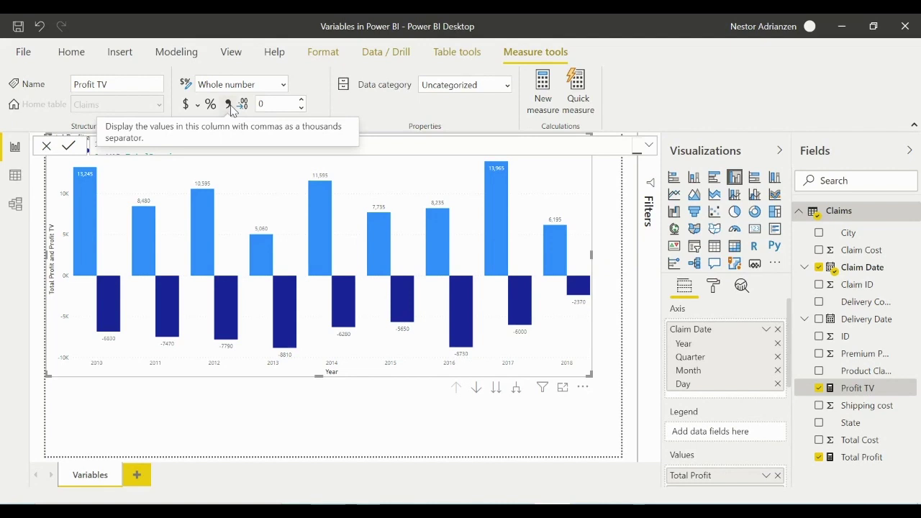
left_click(229, 105)
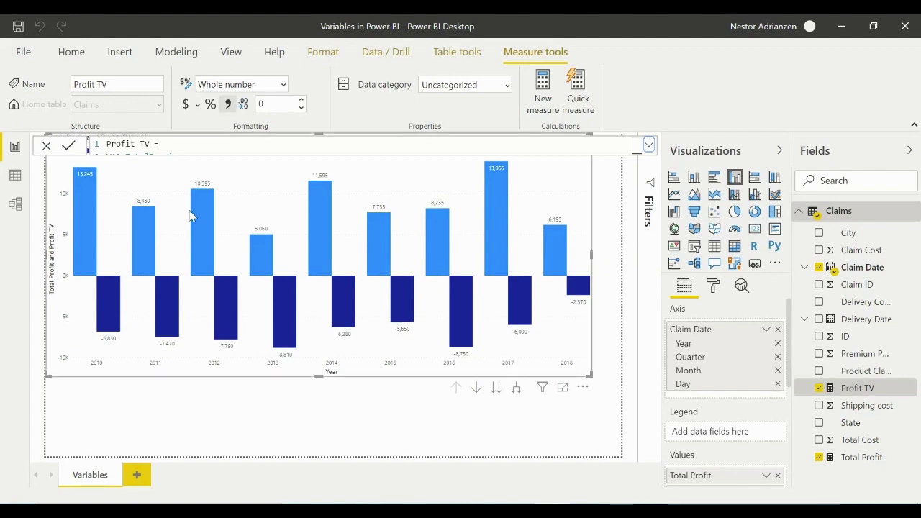
Step: Move the combined chart slightly down and inward to centre it horizontally on the page, and deselect it
left_click_drag(395, 171, 407, 186)
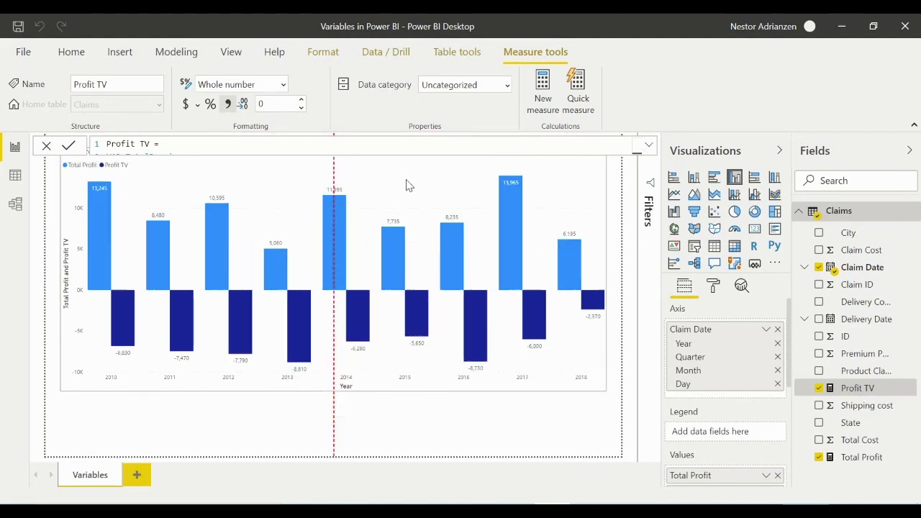
left_click(425, 437)
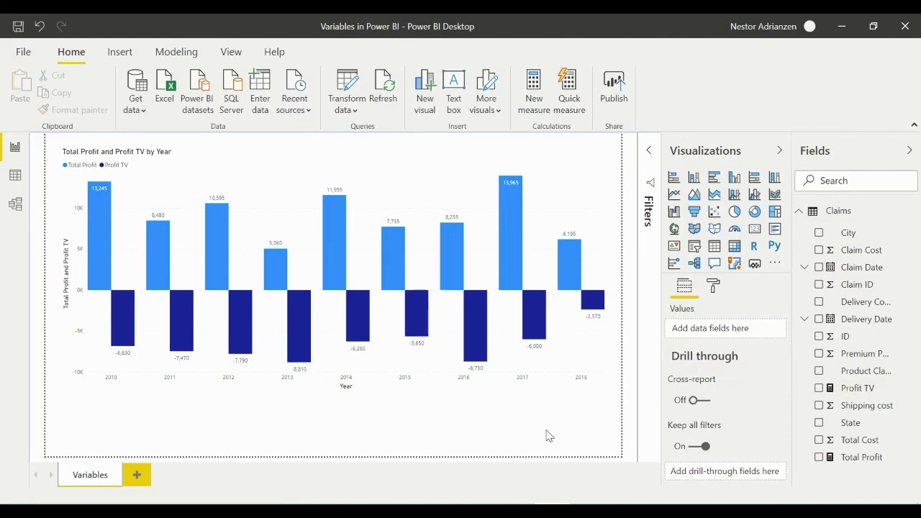